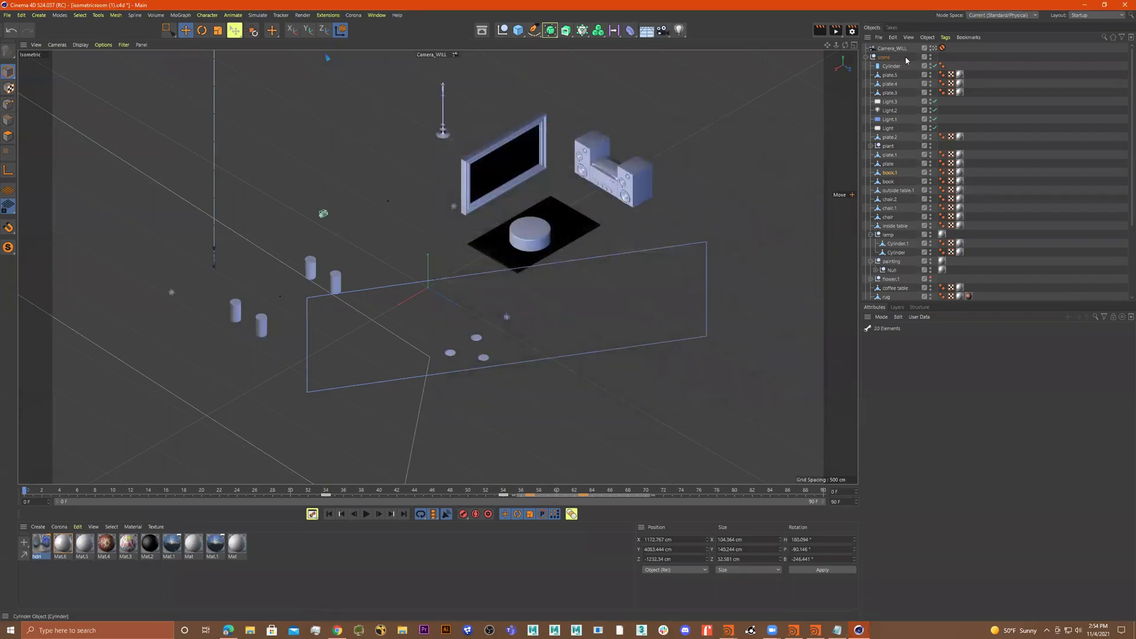
Preview the room assembly animation in the viewport, stop playback and return to frame 0
drag(41, 492, 10, 480)
click(366, 514)
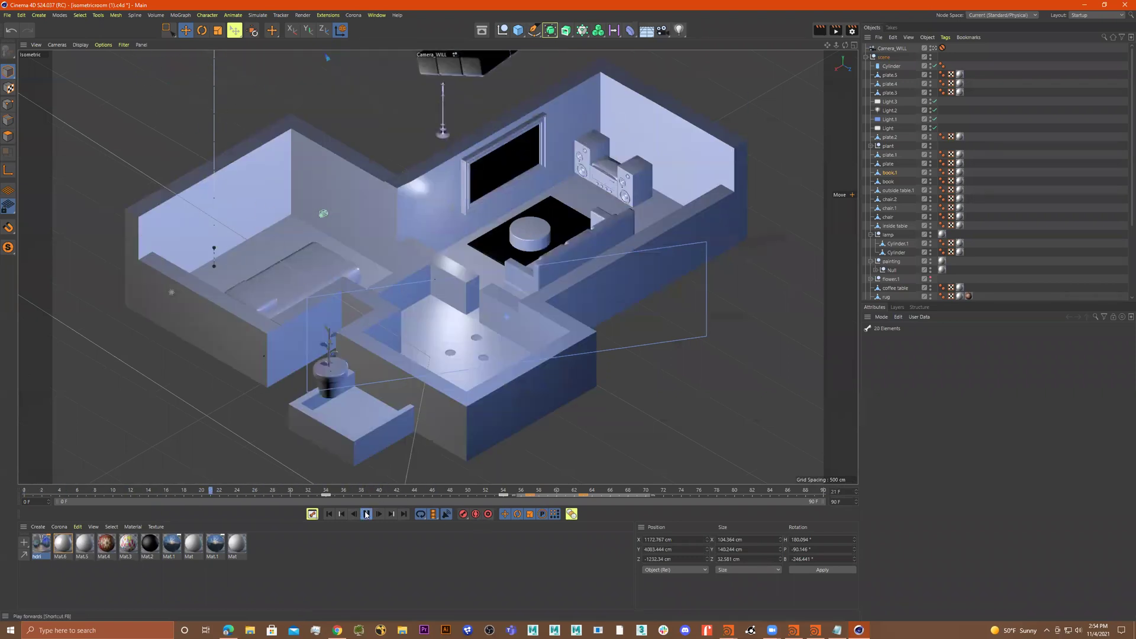
click(366, 514)
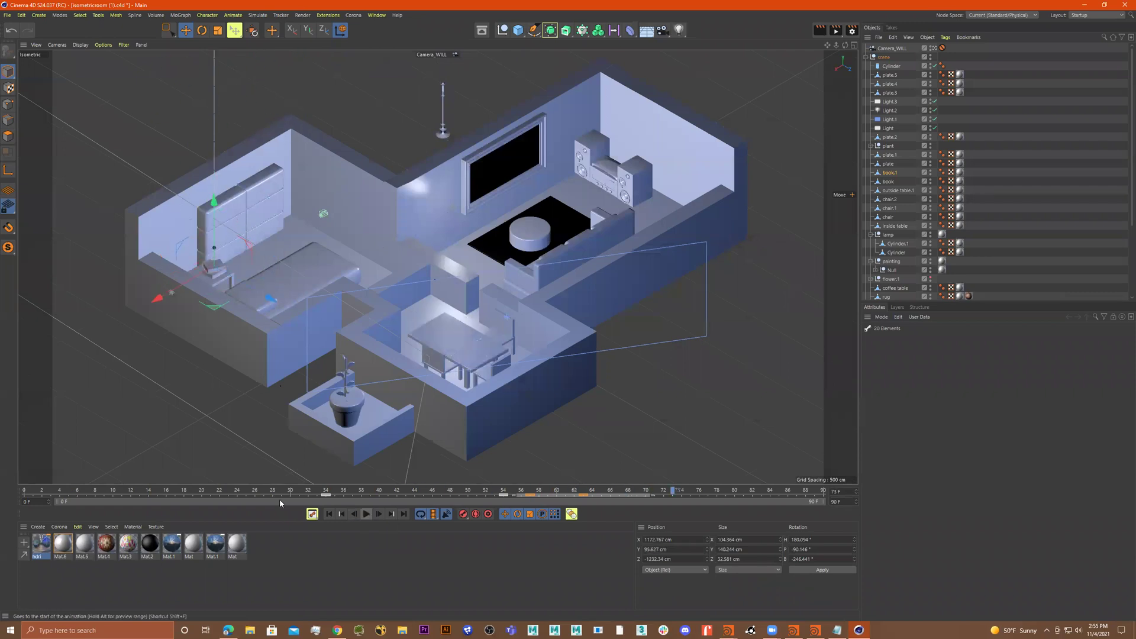
drag(221, 488, 24, 490)
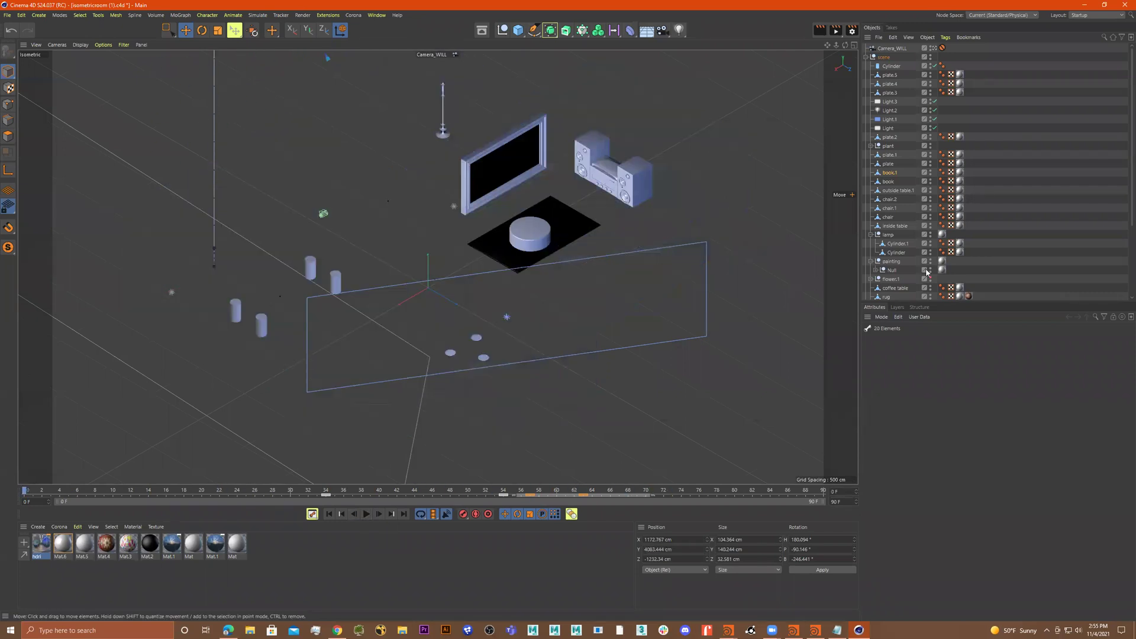
Open the render settings and test-render the current frame 0 to the Picture Viewer, accepting the missing assets
click(852, 29)
drag(851, 23, 675, 189)
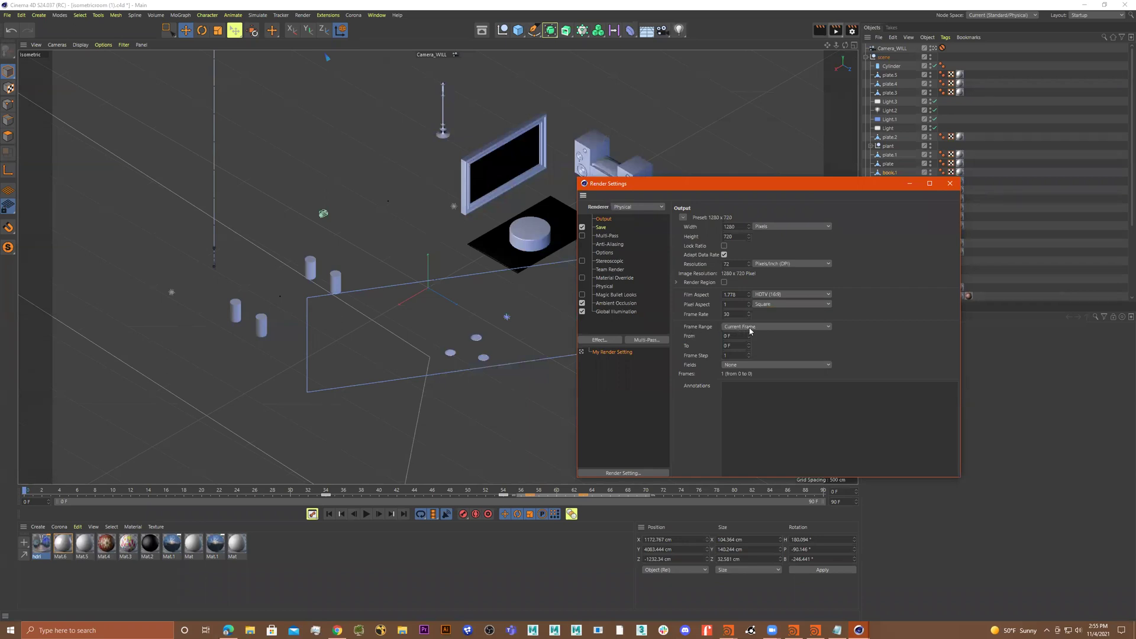
key(shift+r)
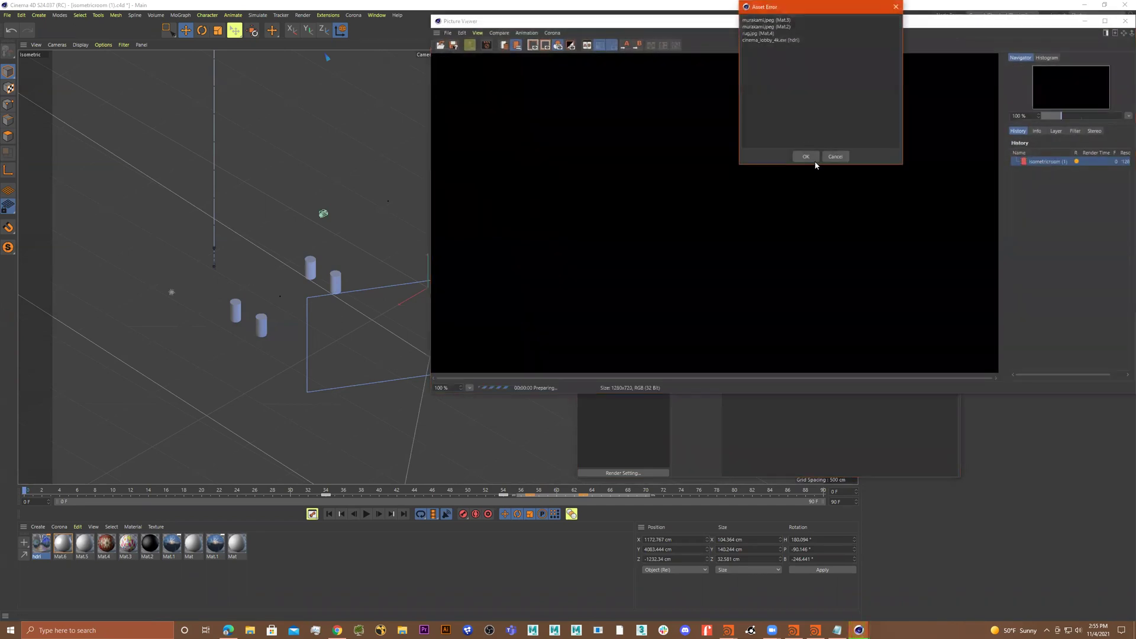
click(806, 157)
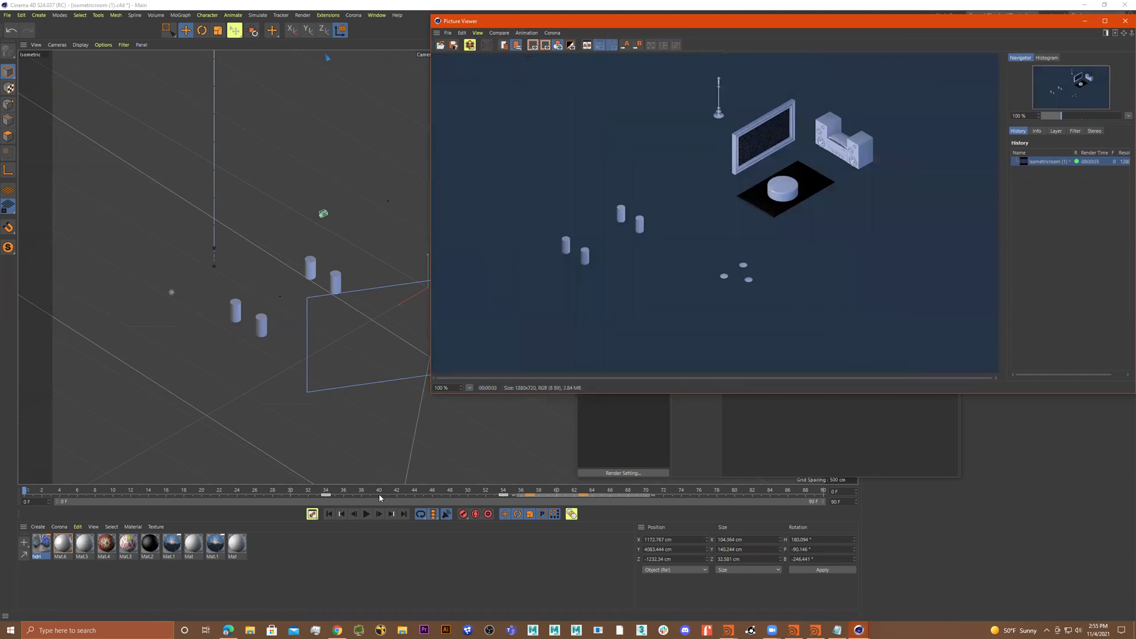
Test-render frame 56 to the Picture Viewer, accepting the missing assets, and close the viewer
click(521, 491)
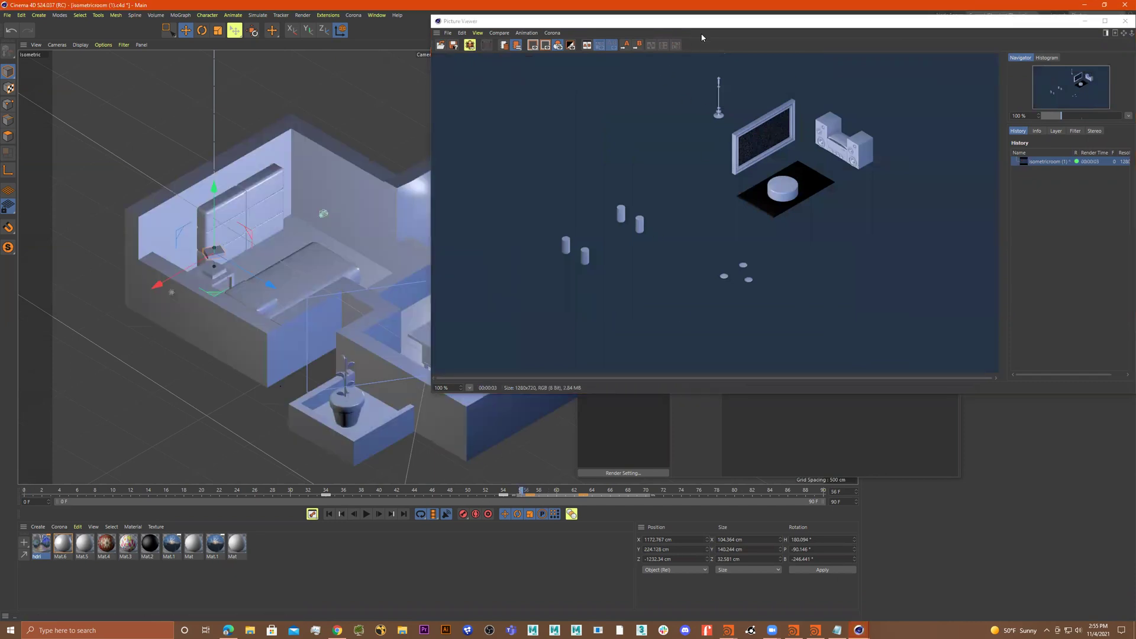
click(610, 52)
drag(609, 20, 238, 145)
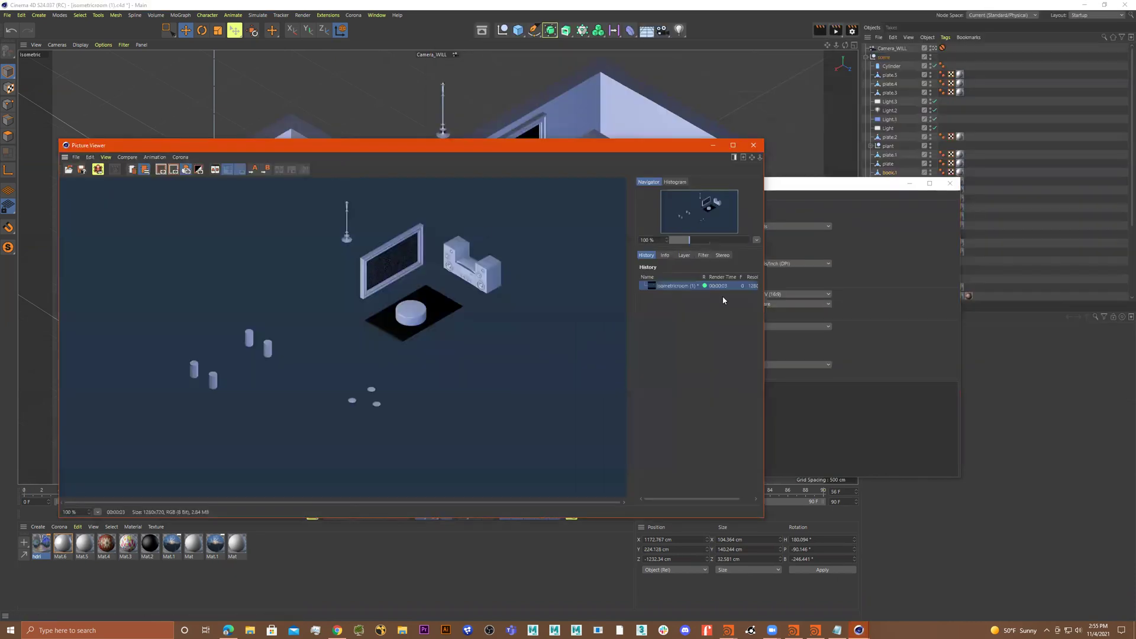
drag(765, 305, 802, 305)
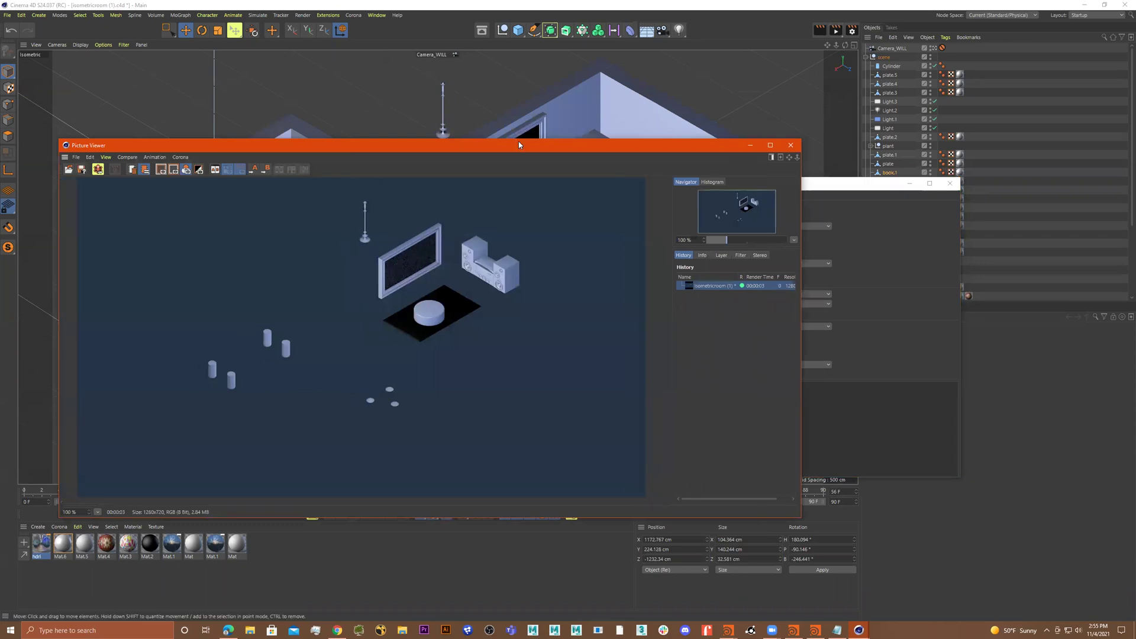
drag(519, 144, 516, 116)
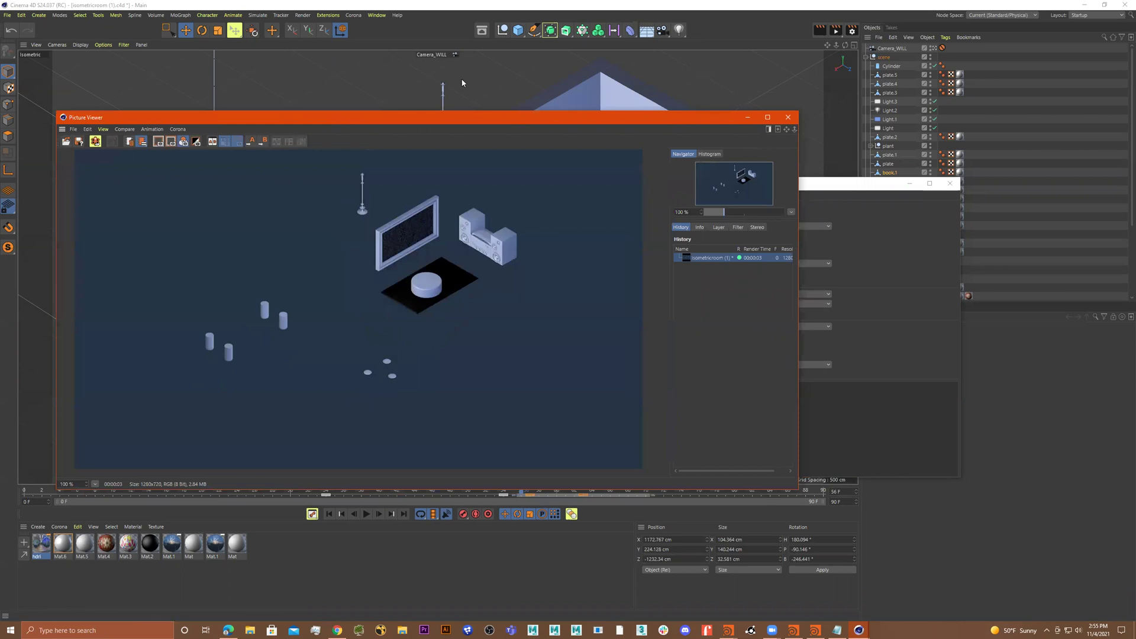
click(835, 29)
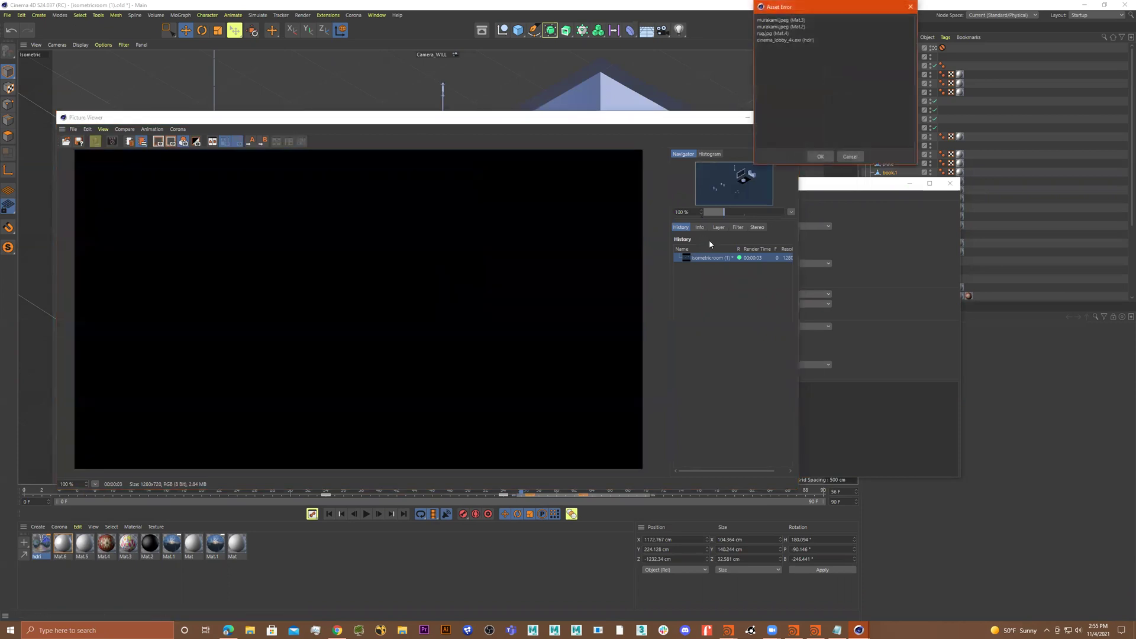
click(821, 156)
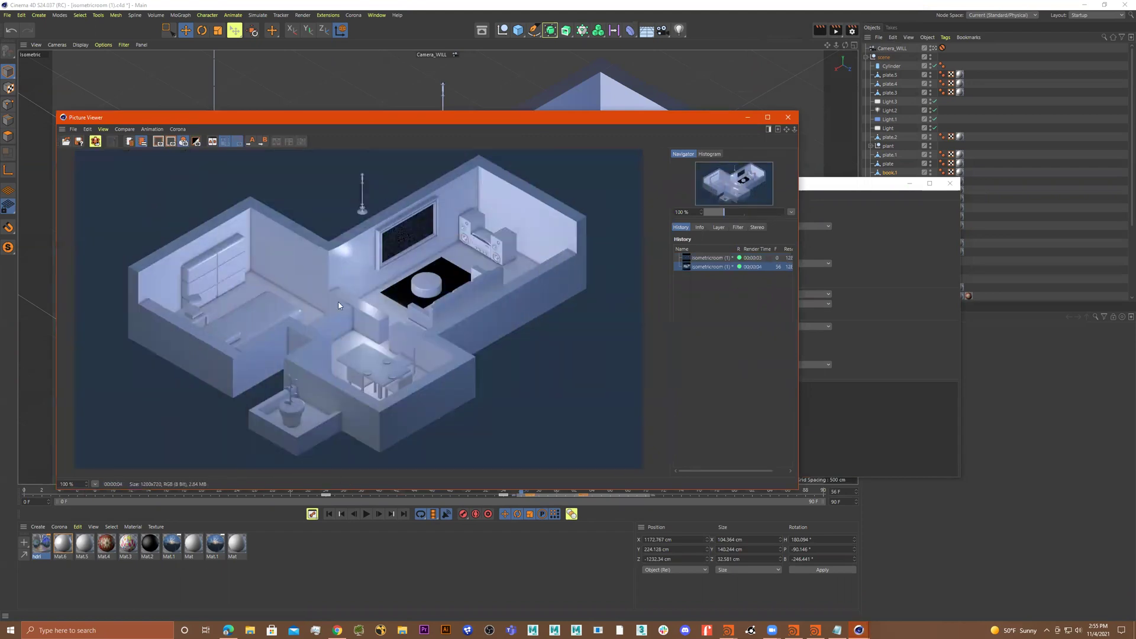
click(787, 118)
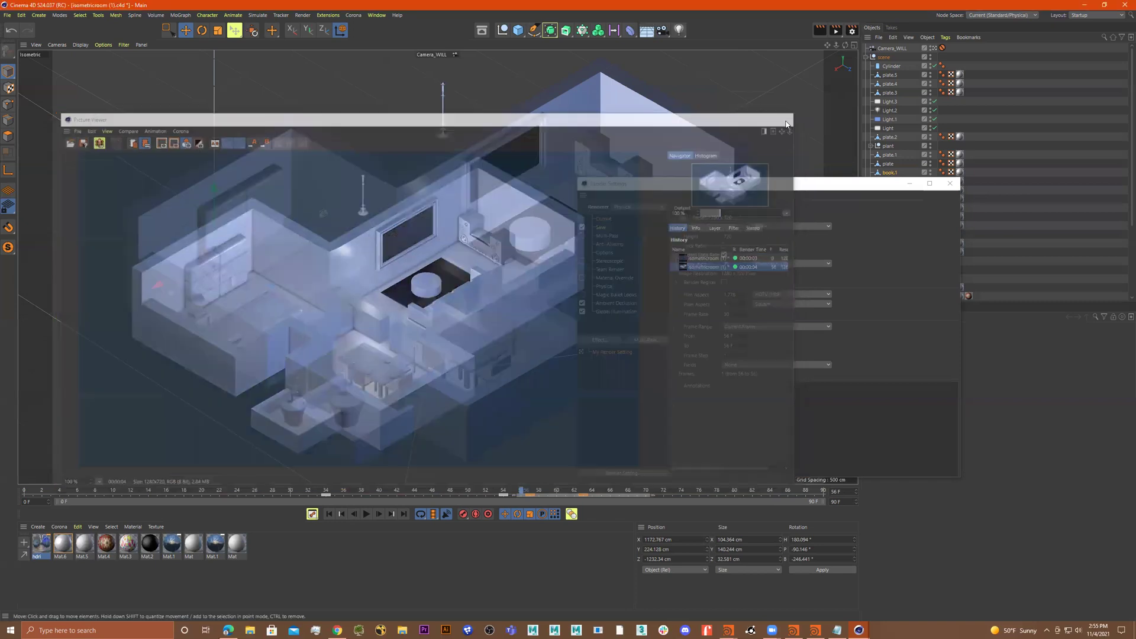
Set the render frame range to Manual, from frame 0 to frame 66
click(769, 326)
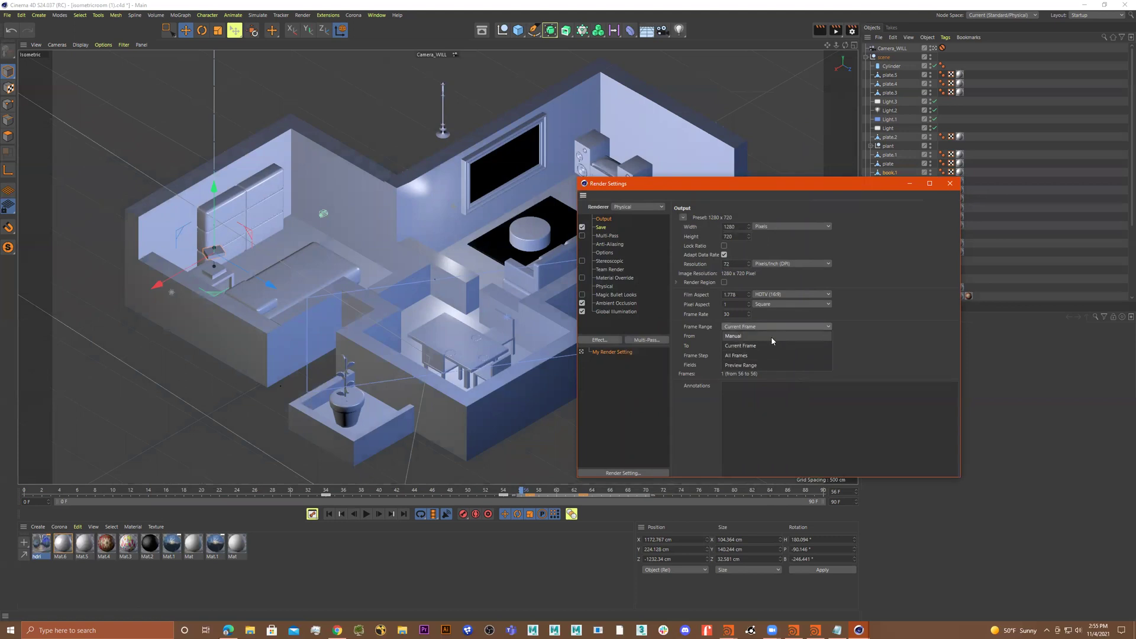
click(771, 336)
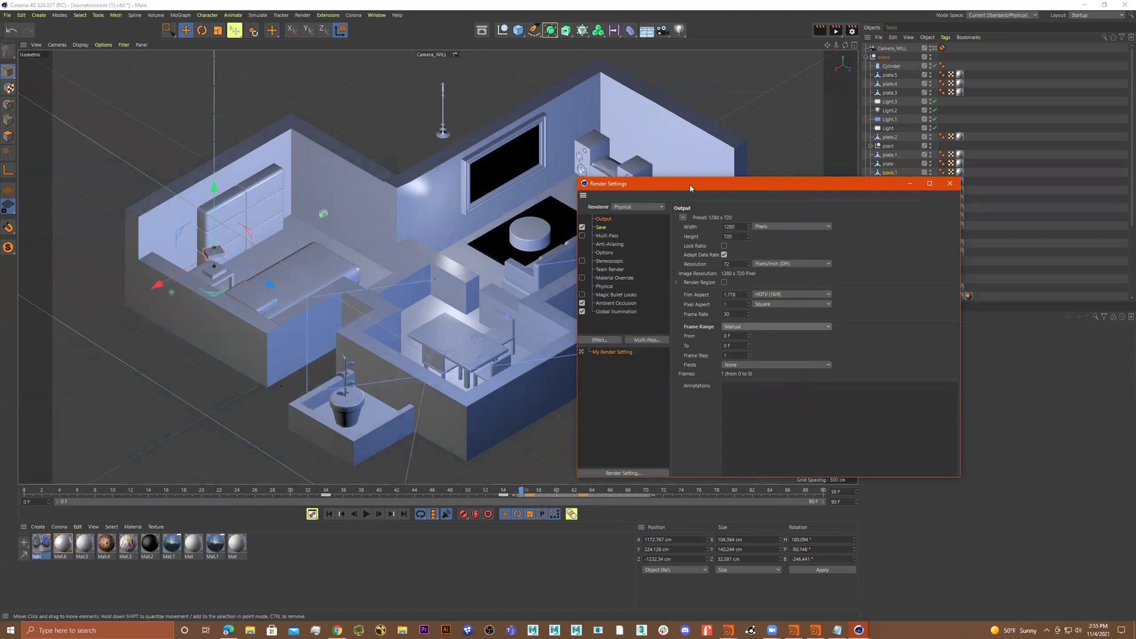
drag(690, 183, 835, 67)
drag(83, 493, 613, 495)
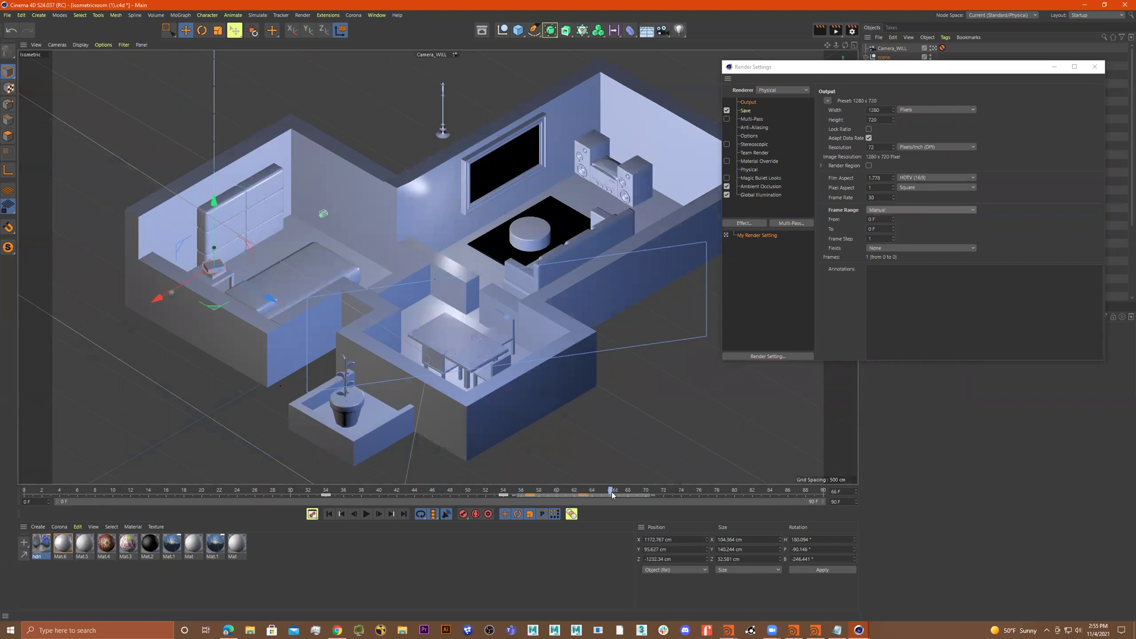
click(872, 229)
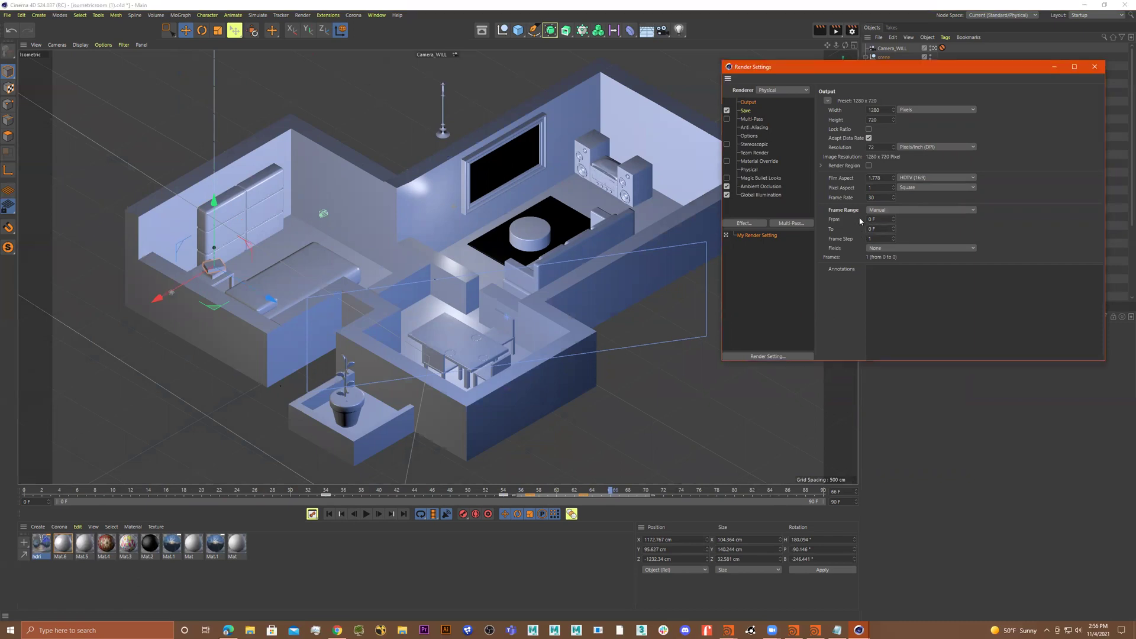
click(868, 218)
click(866, 229)
text(66)
click(993, 324)
Keep MP4 as the save format and set an output file in Image_Processing_WORK, named with two first names followed by ROOM
click(746, 111)
click(903, 129)
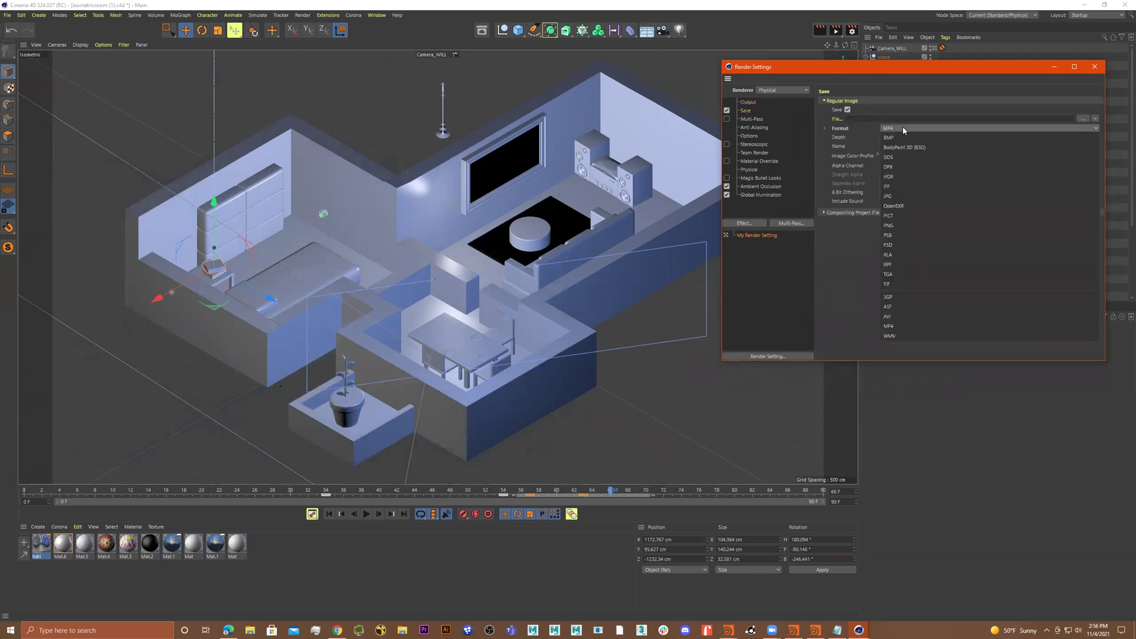
click(903, 127)
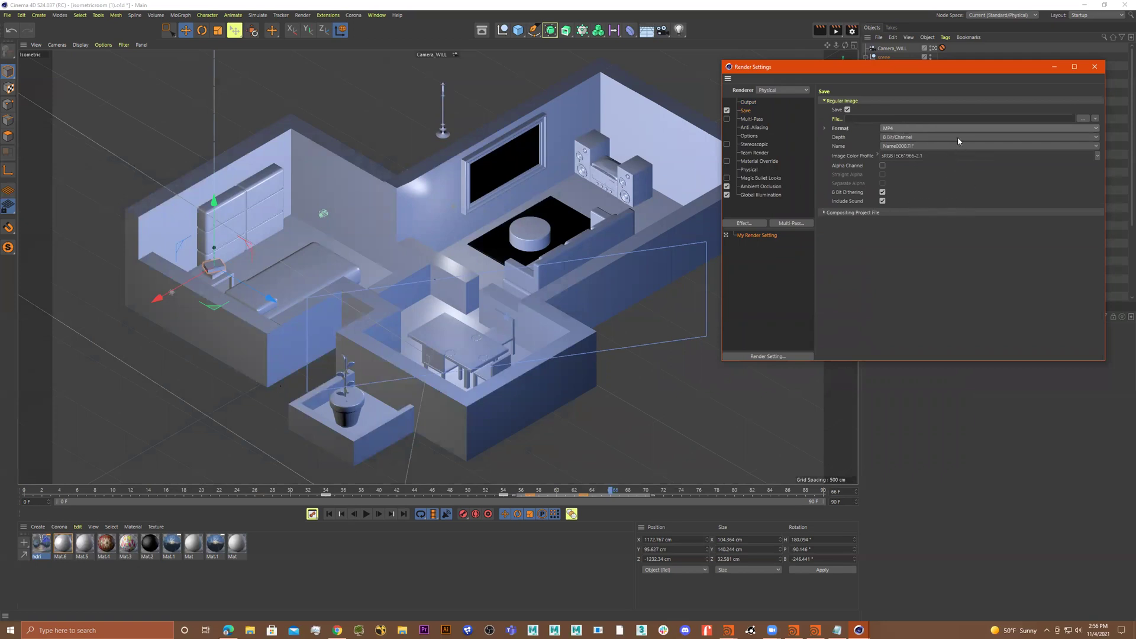
click(1083, 119)
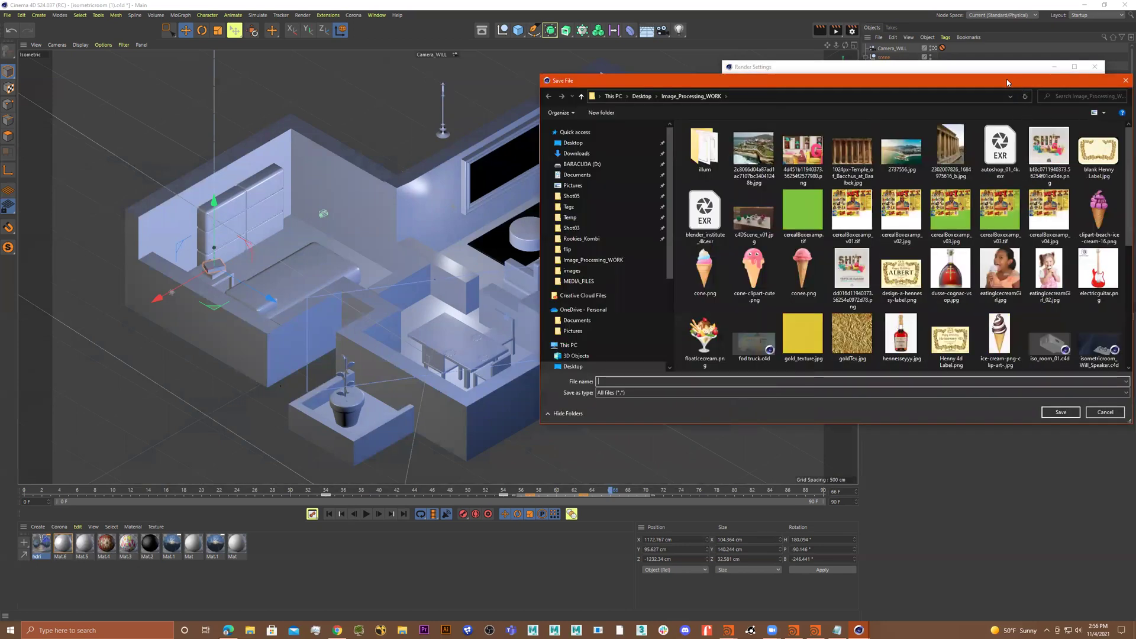
drag(1007, 82, 834, 109)
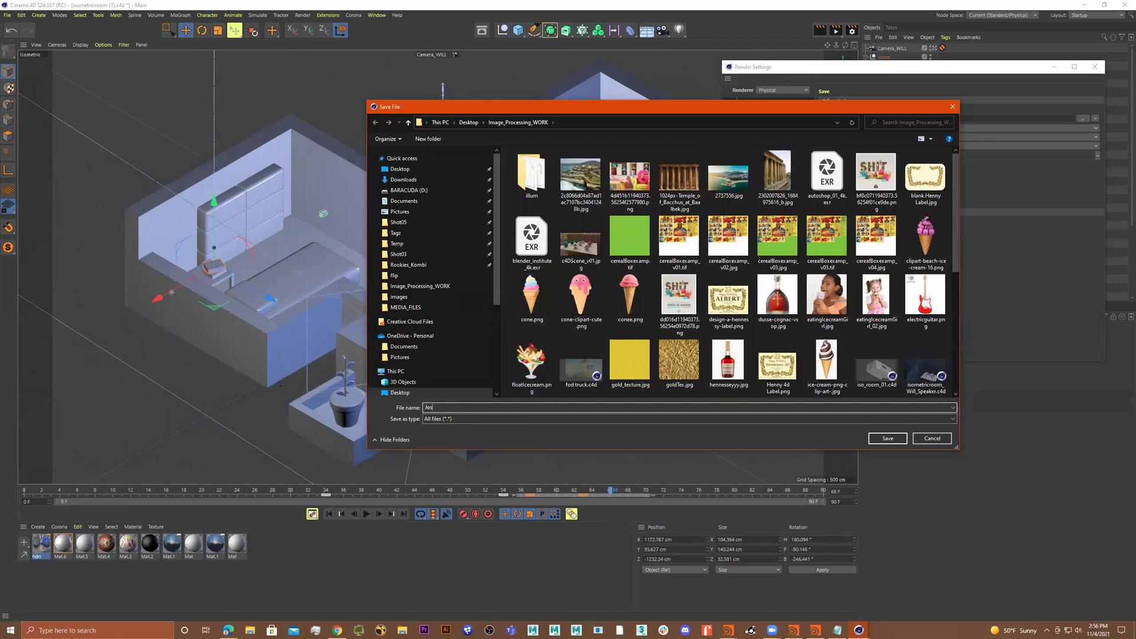
text(Josh_Will_ROOM)
key(Return)
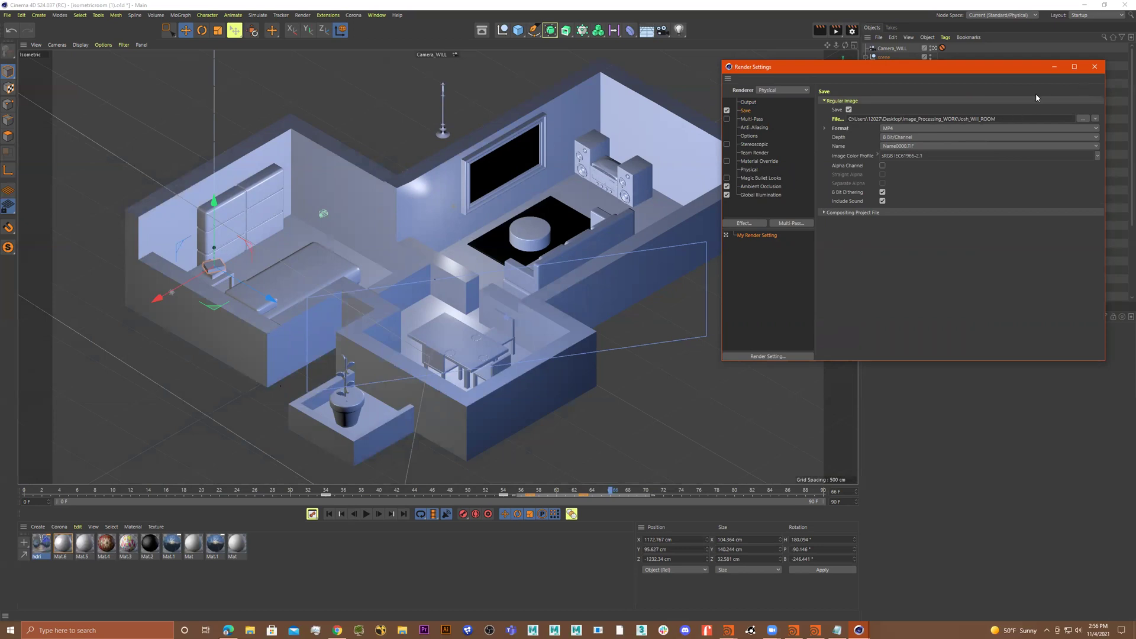
click(1095, 66)
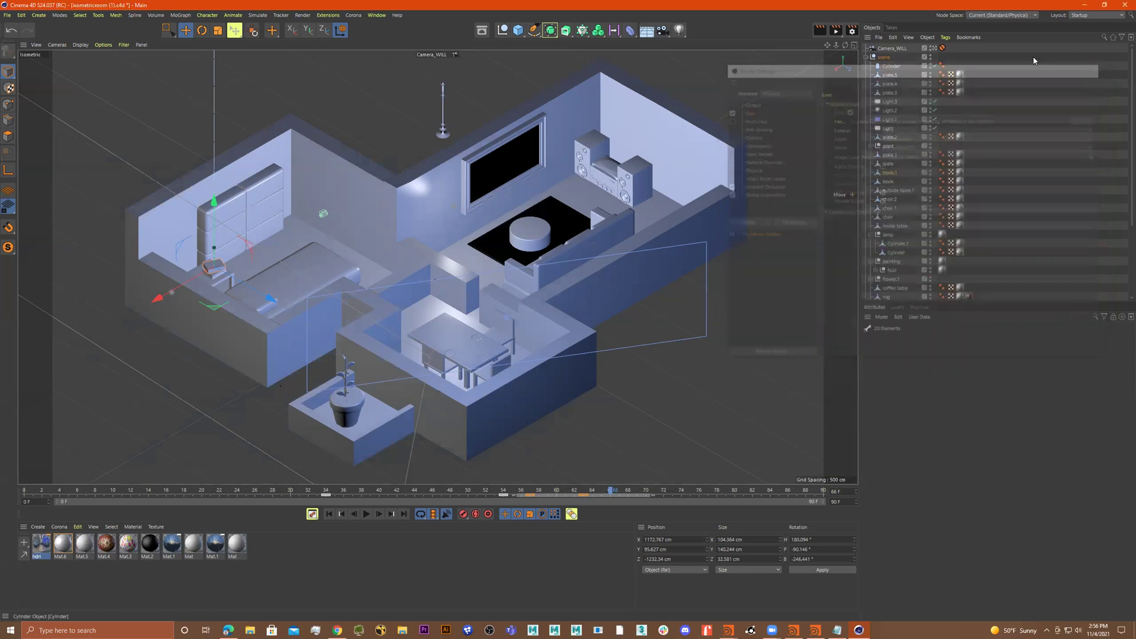
Start rendering the animation to the Picture Viewer, accepting the missing assets, and move the viewer clear of the scene
click(834, 31)
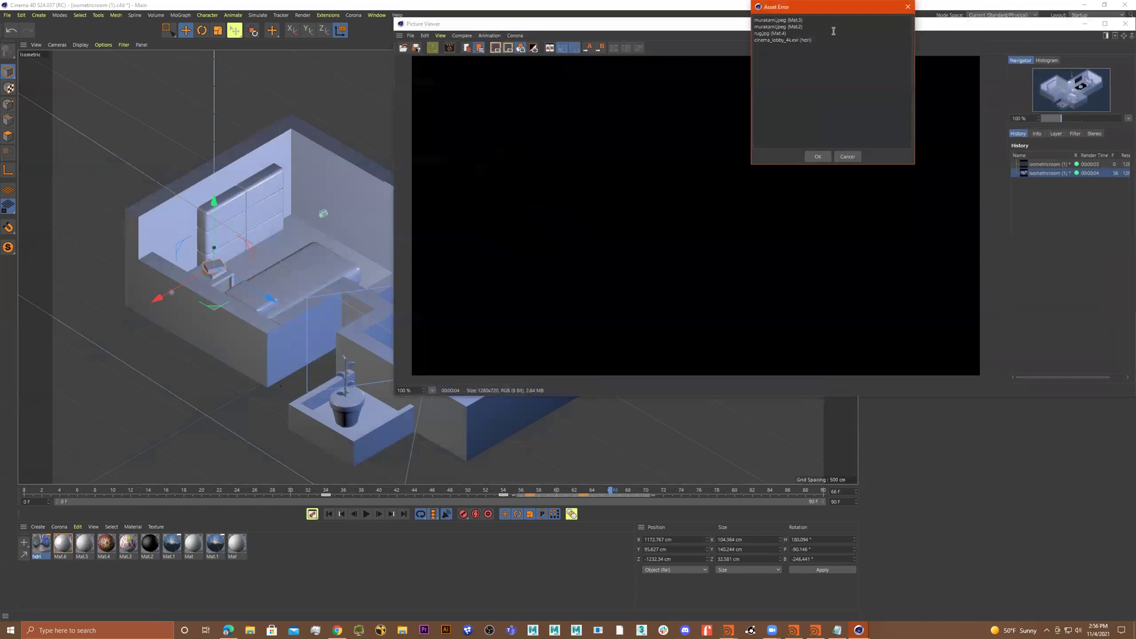
click(819, 157)
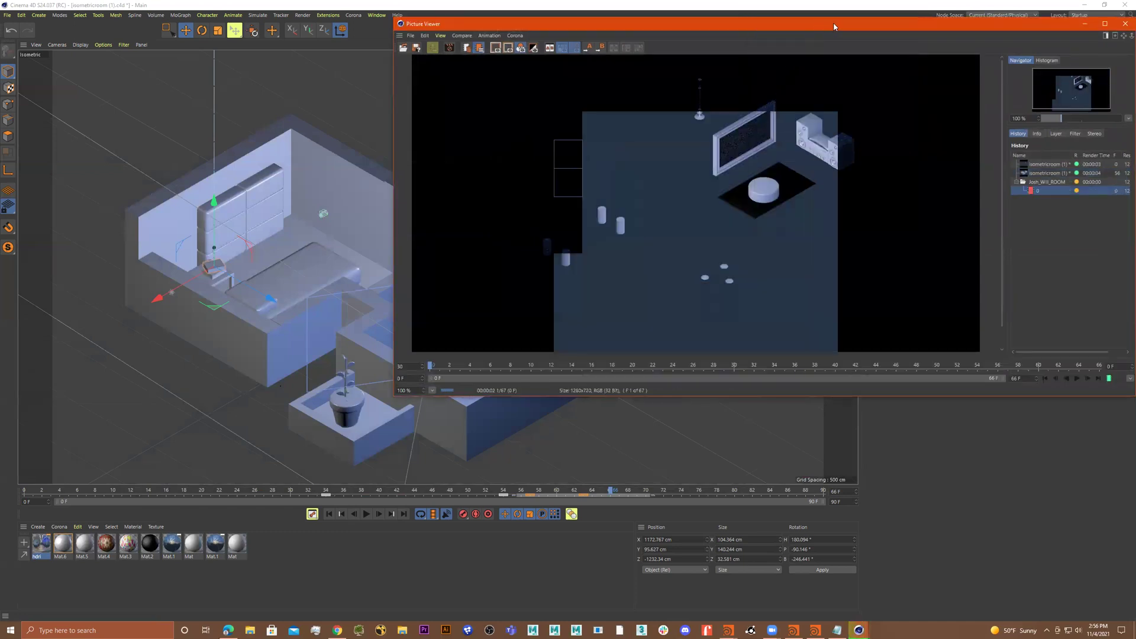
drag(834, 27, 587, 80)
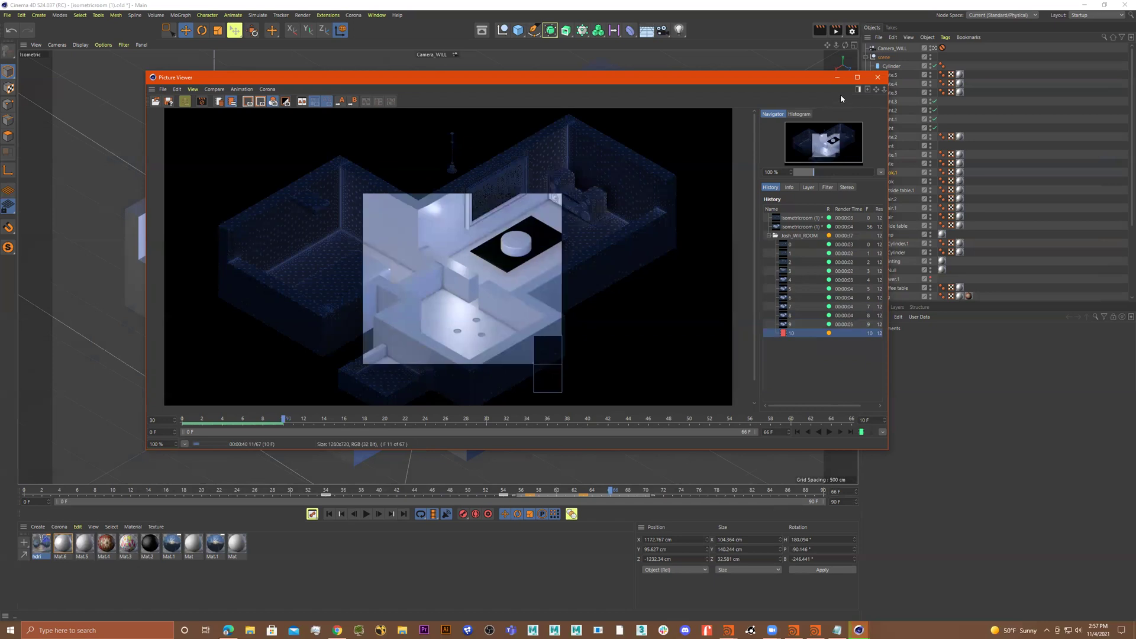
Maximize the Picture Viewer and examine the rendering frames up close and in full
click(857, 77)
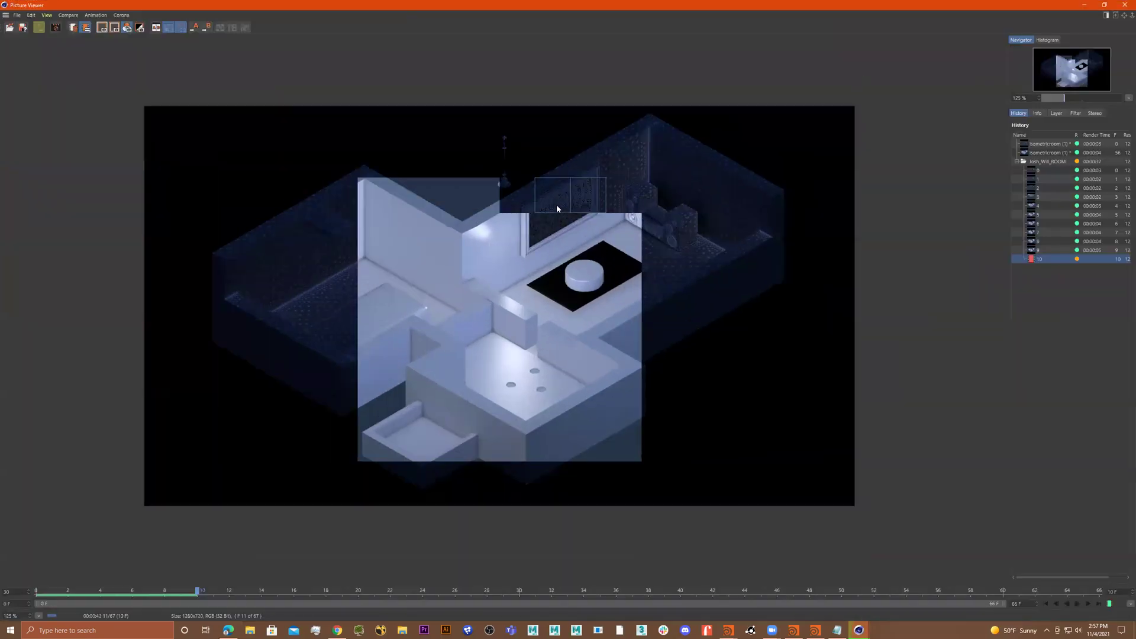
scroll(557, 209, up, 3)
scroll(601, 190, up, 3)
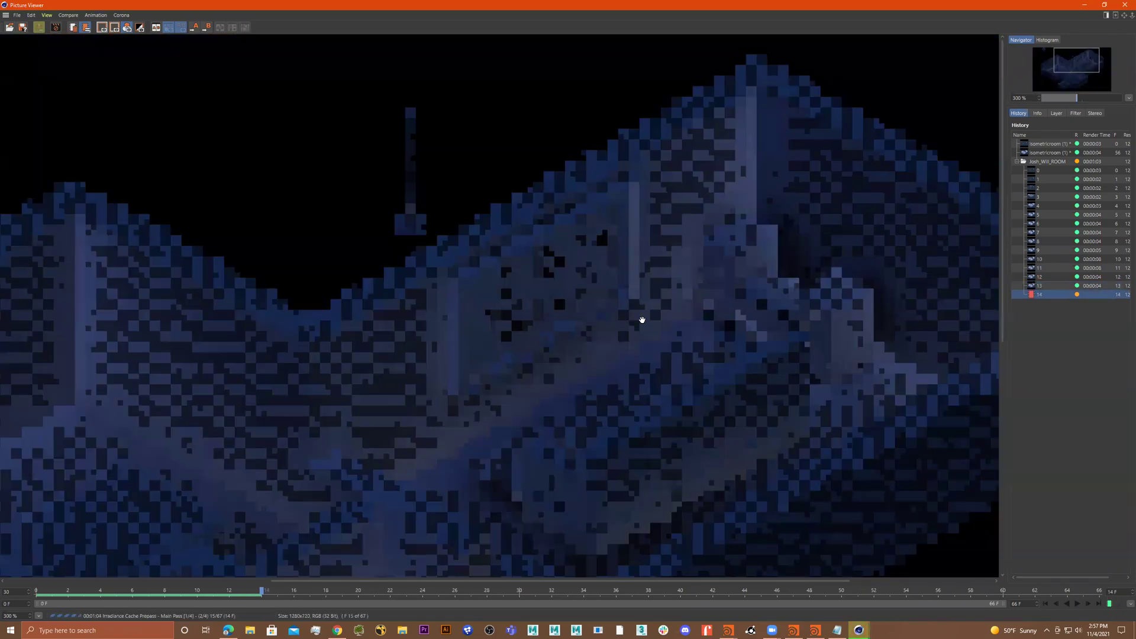
scroll(642, 320, down, 1)
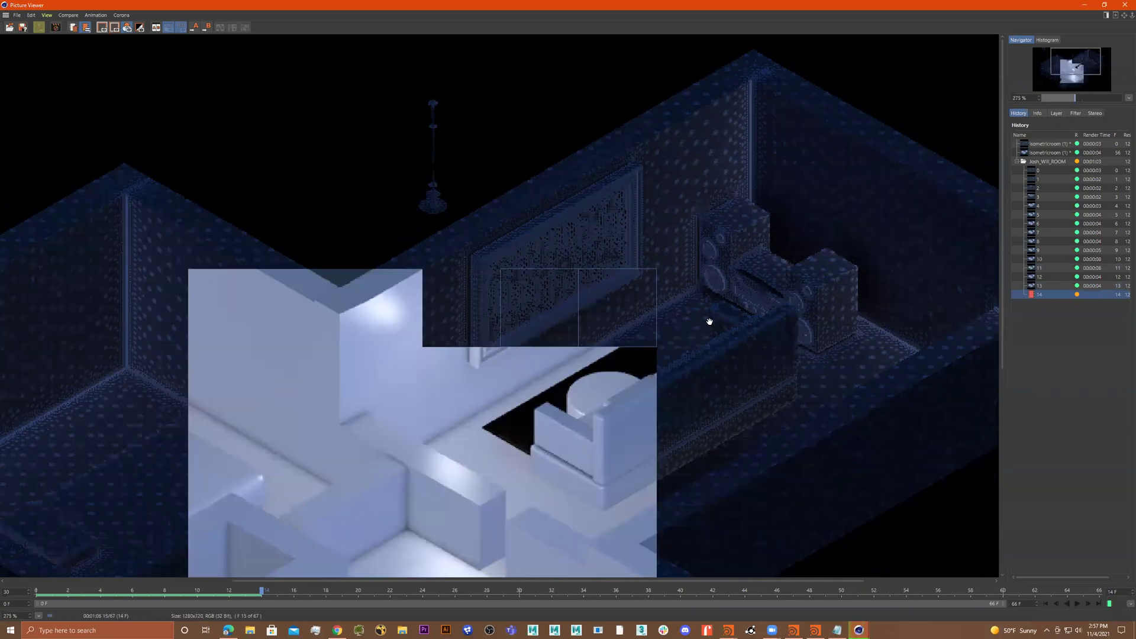
scroll(710, 321, down, 5)
scroll(688, 323, down, 2)
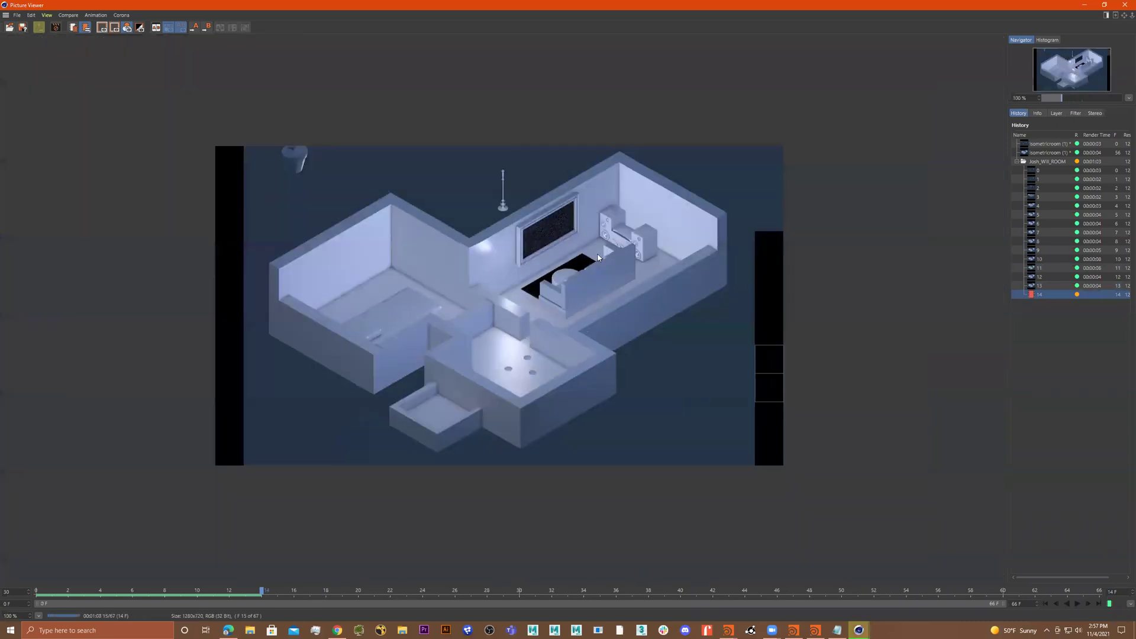
scroll(656, 251, up, 2)
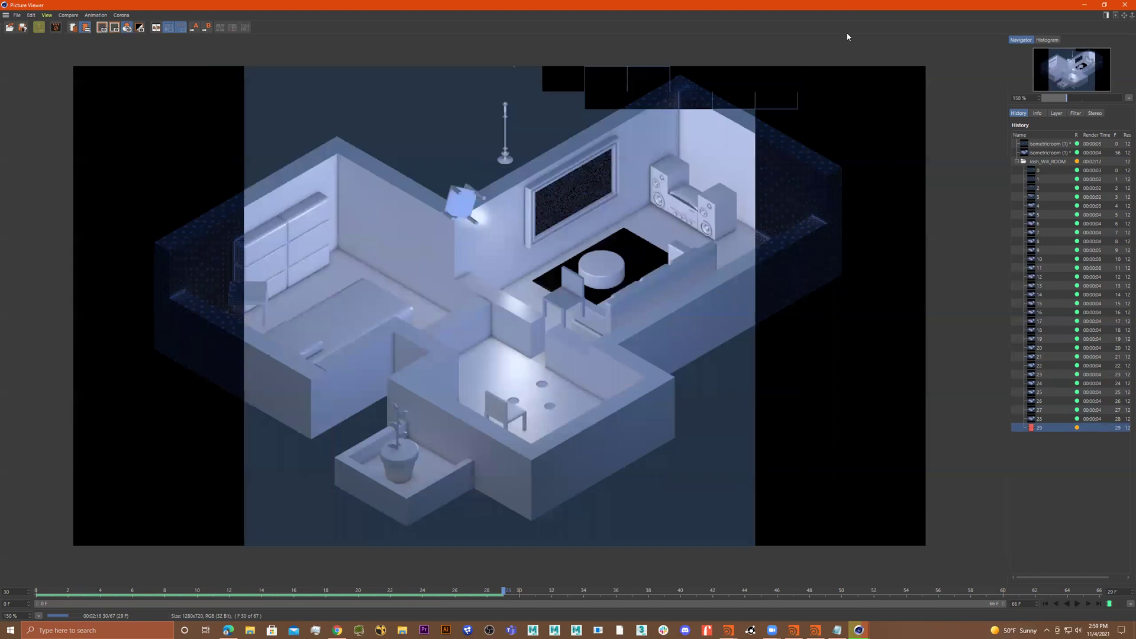
Restore the viewer's size and review the Multi-Pass, Anti-Aliasing and Global Illumination render settings
key(super+Down)
key(ctrl+b)
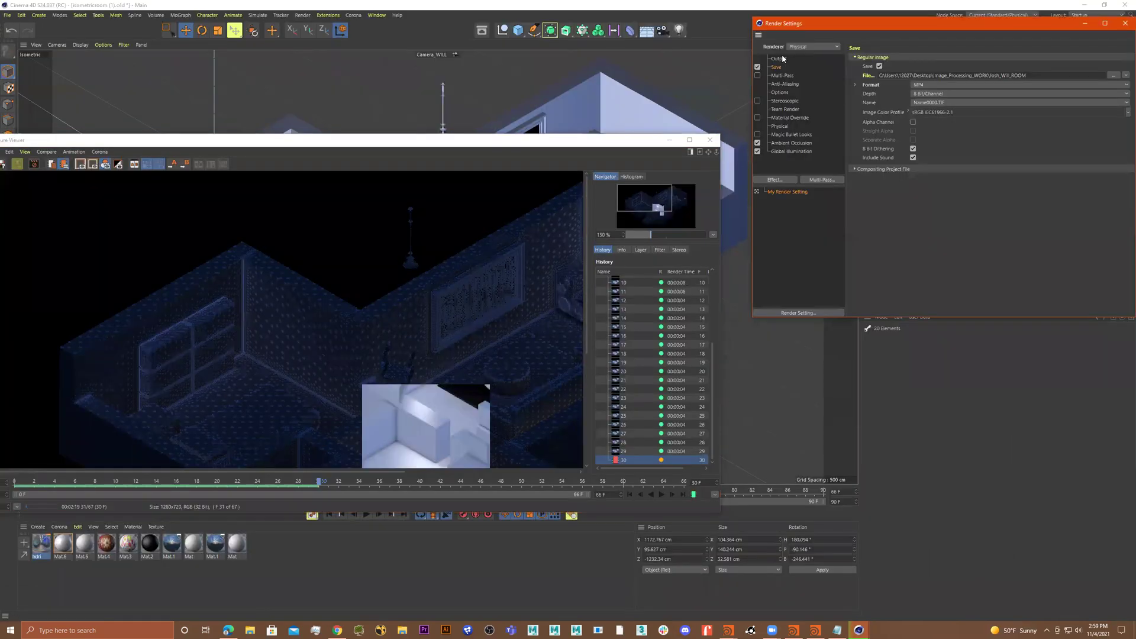
click(783, 76)
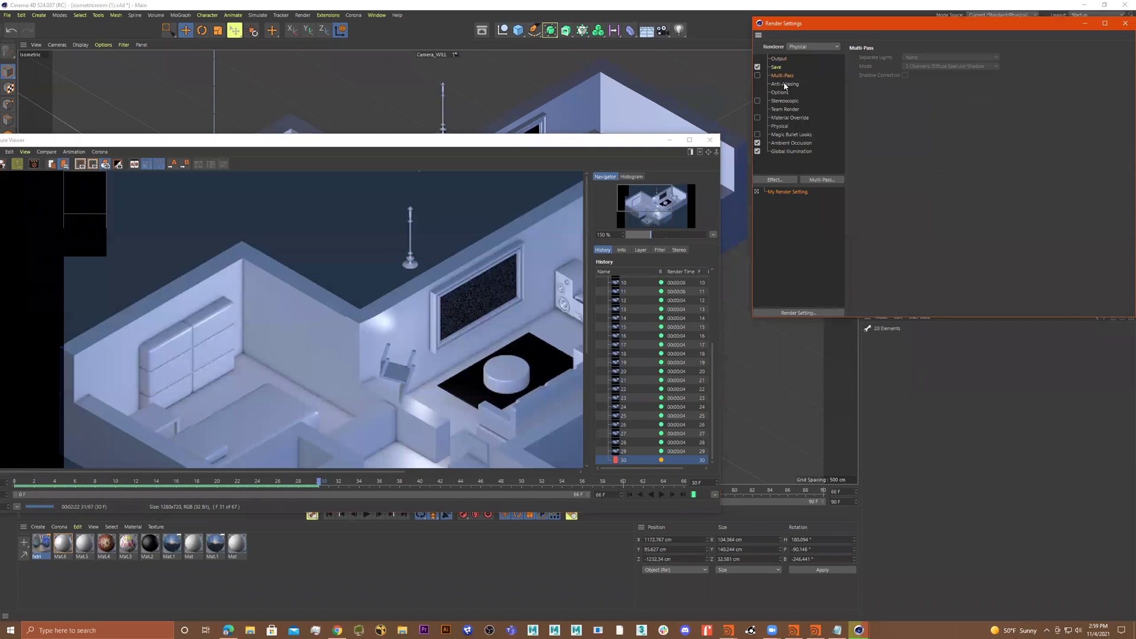
click(785, 84)
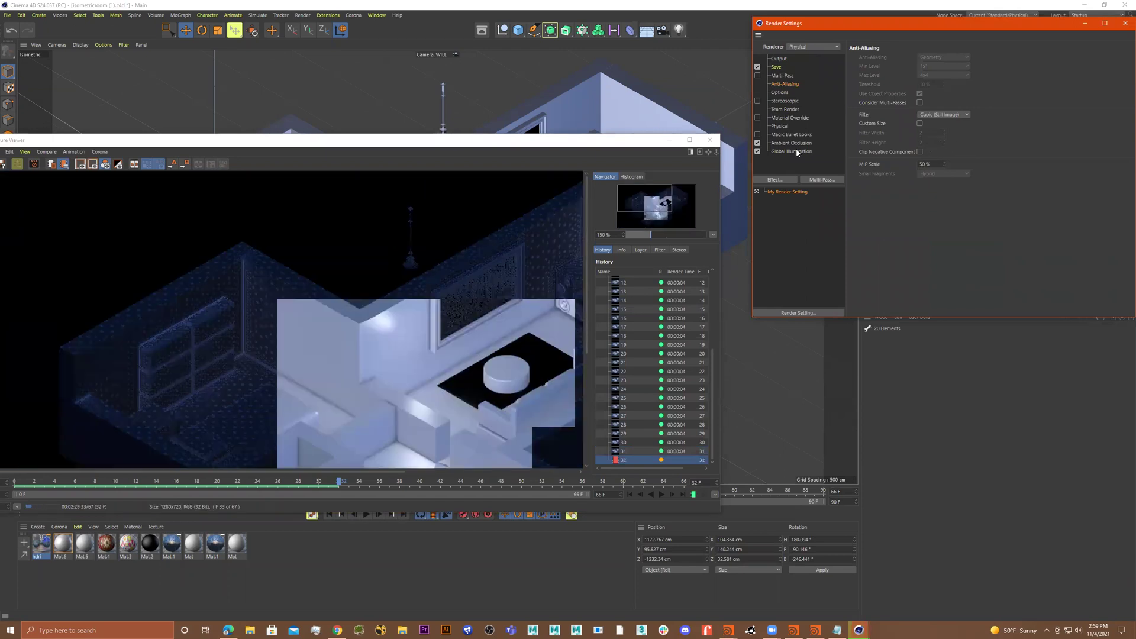
click(796, 149)
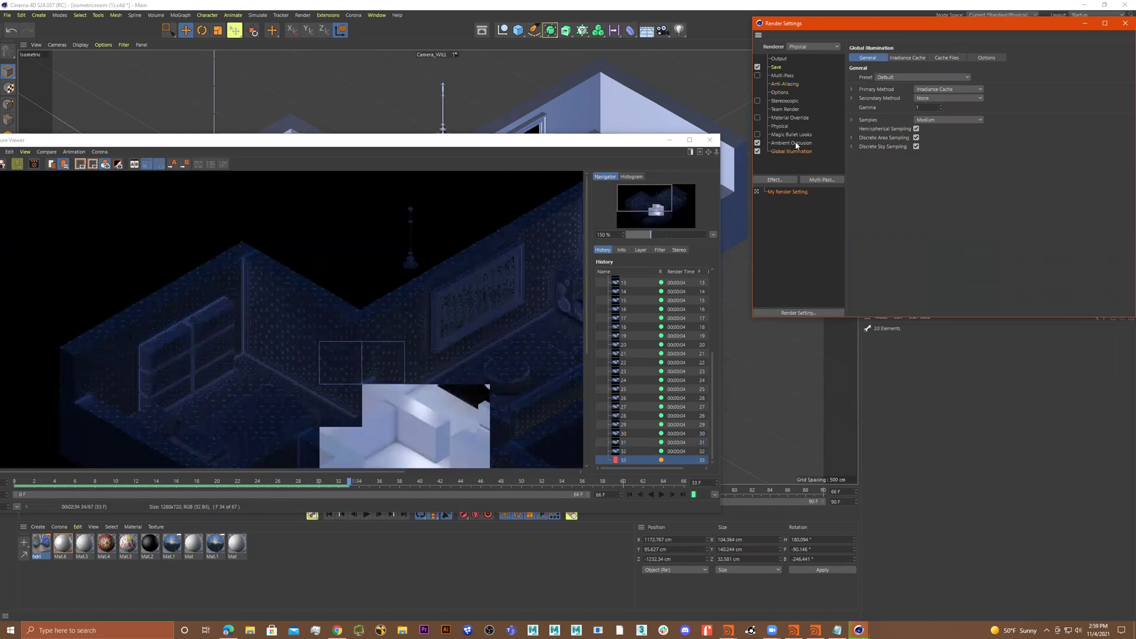
Review the Ambient Occlusion and Physical render settings, and examine the noise in the rendered wall picture up close
click(796, 142)
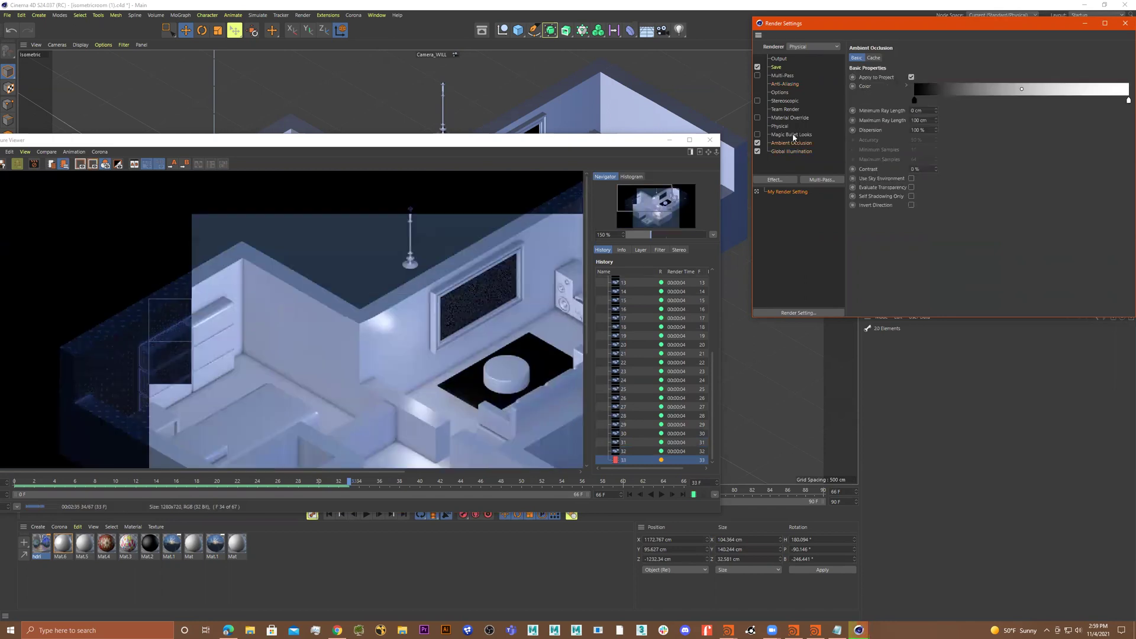
click(780, 127)
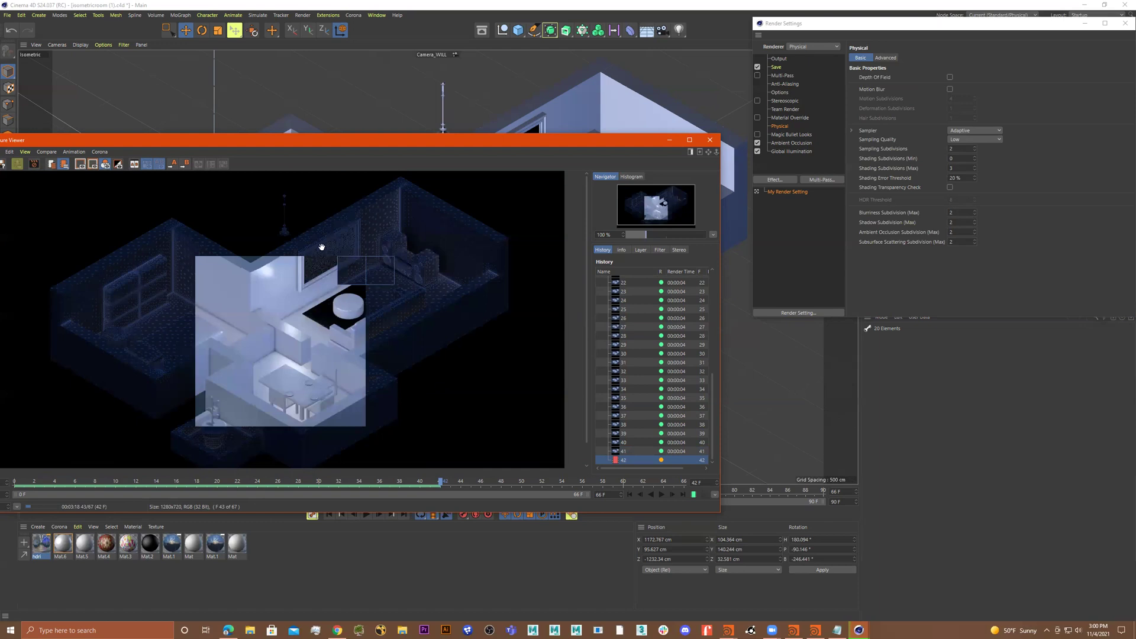
scroll(319, 249, up, 3)
scroll(309, 271, up, 5)
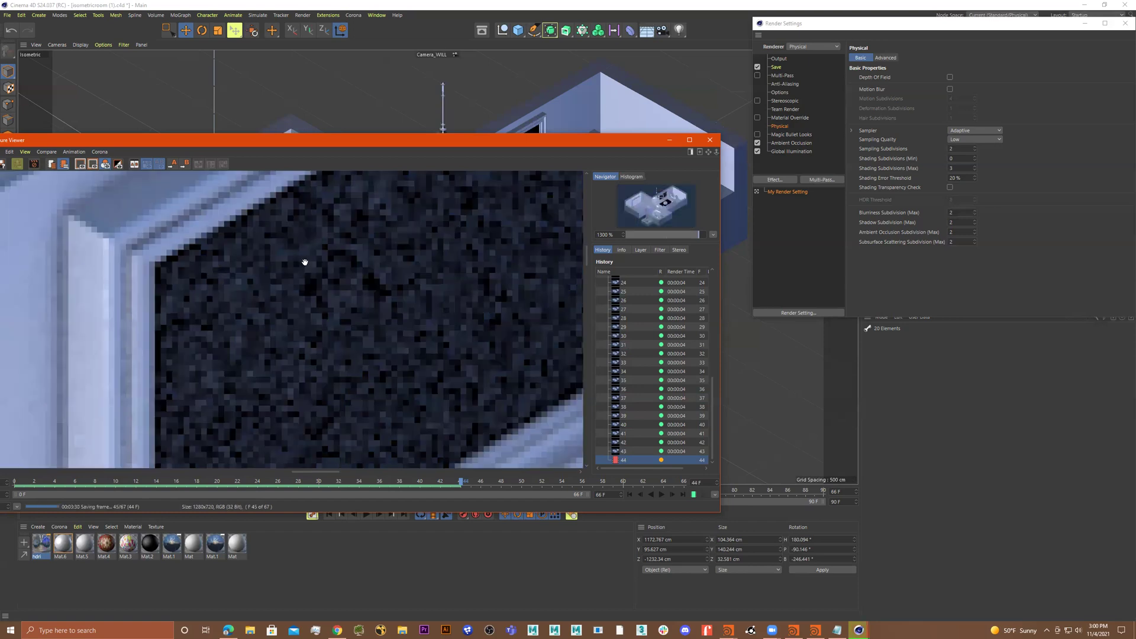
scroll(304, 255, down, 3)
scroll(307, 255, down, 5)
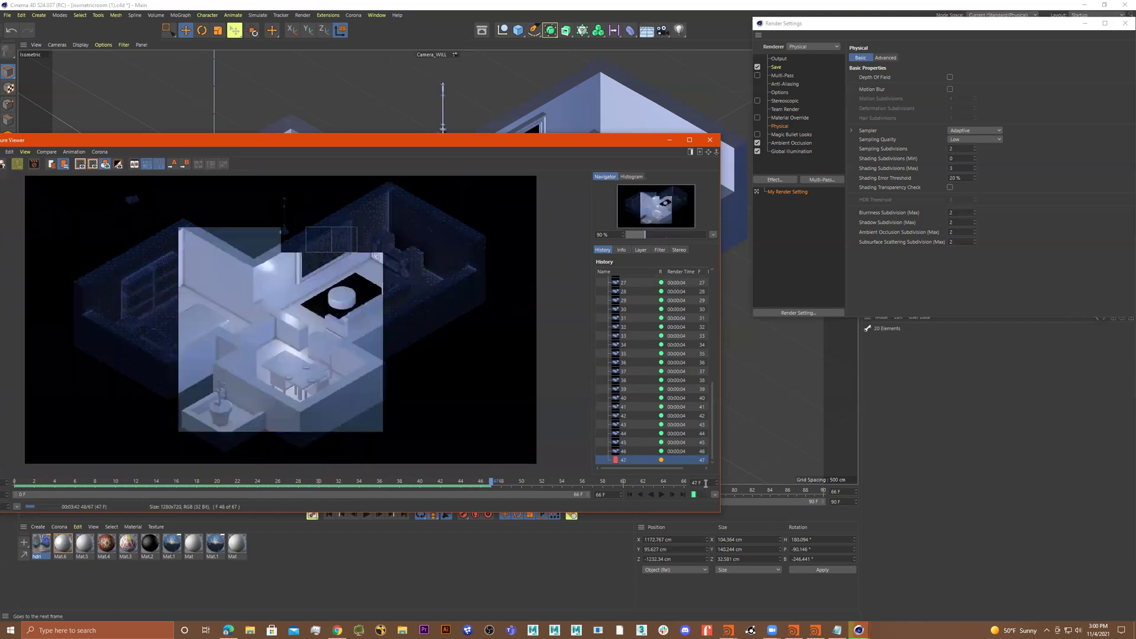
Try the Medium sampling quality in the Physical renderer settings
click(966, 140)
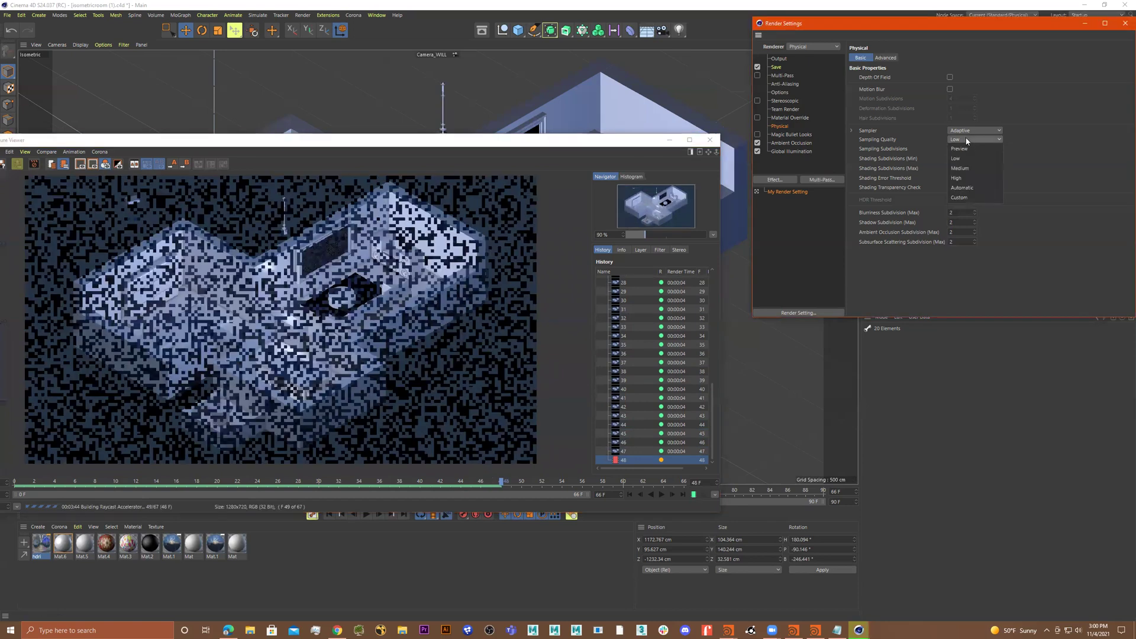
click(969, 144)
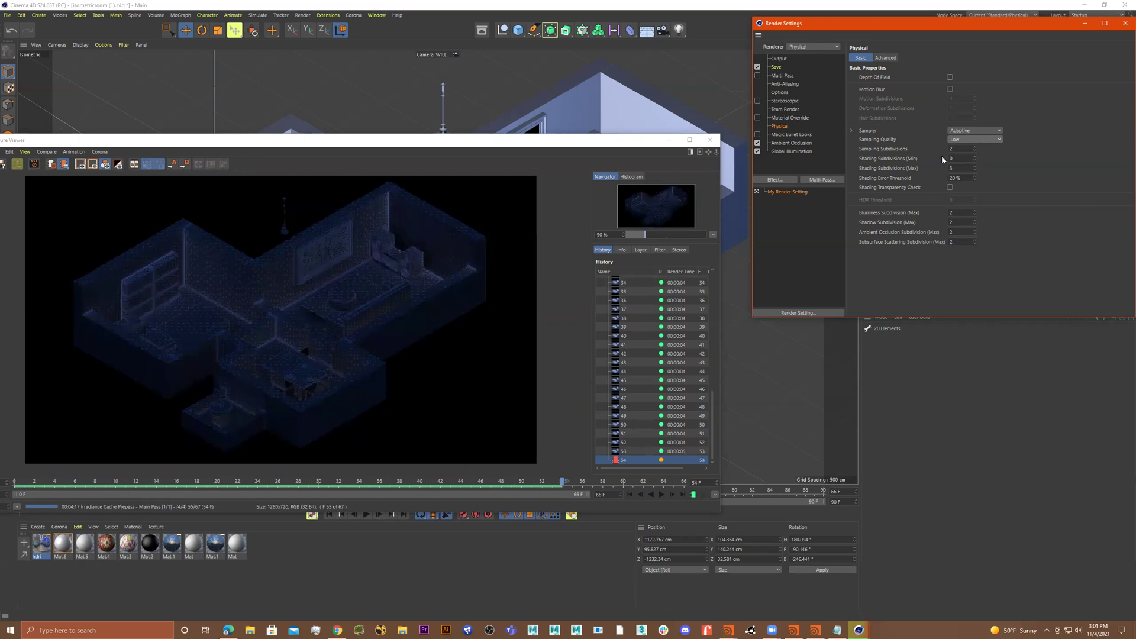
click(971, 140)
click(968, 169)
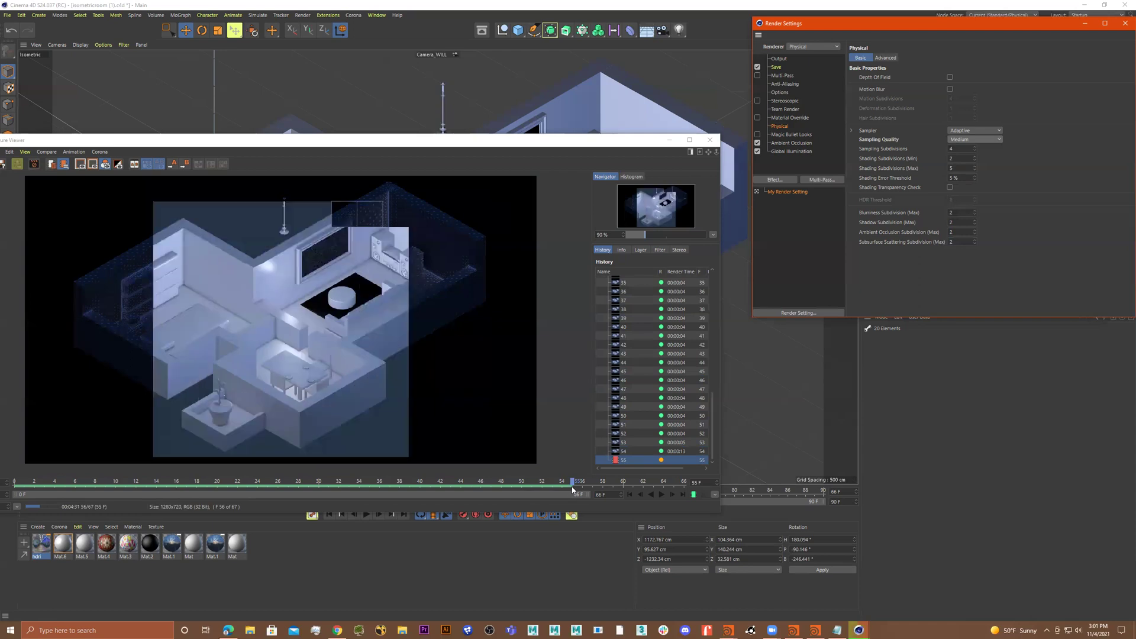
click(974, 139)
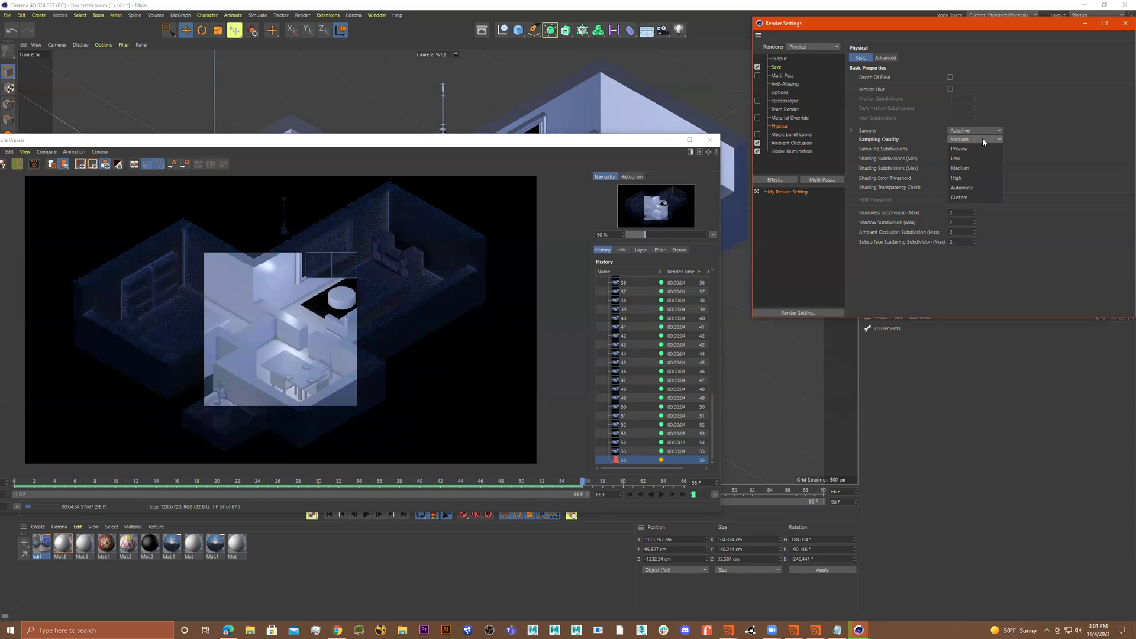
click(970, 140)
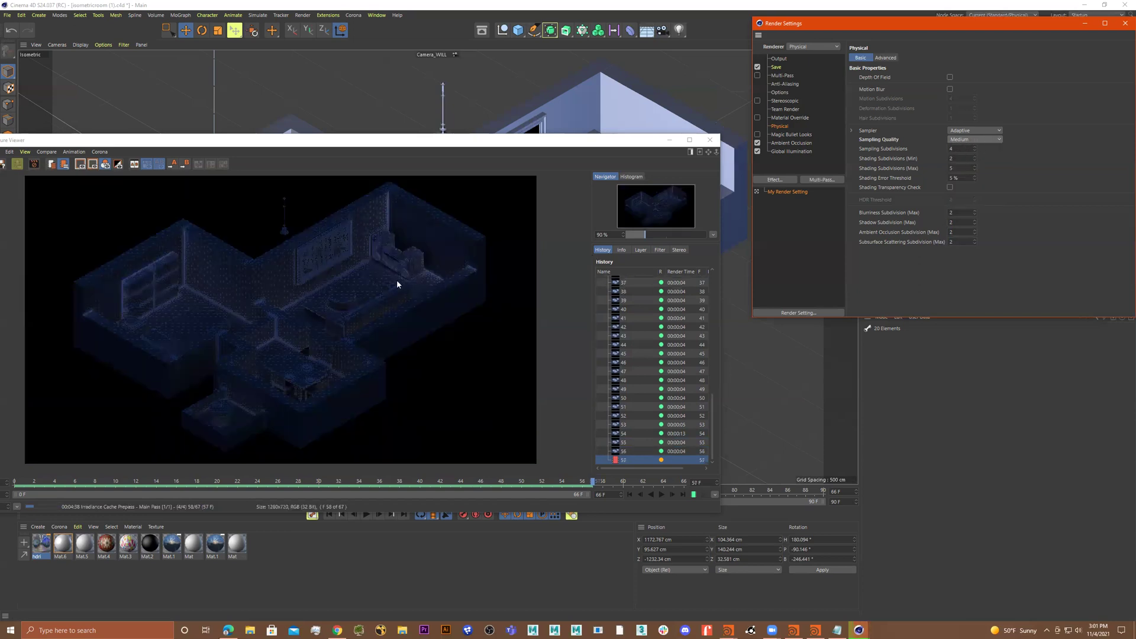
Examine the rendering frame up close and return the Physical sampling quality to Low
click(322, 246)
scroll(323, 246, up, 3)
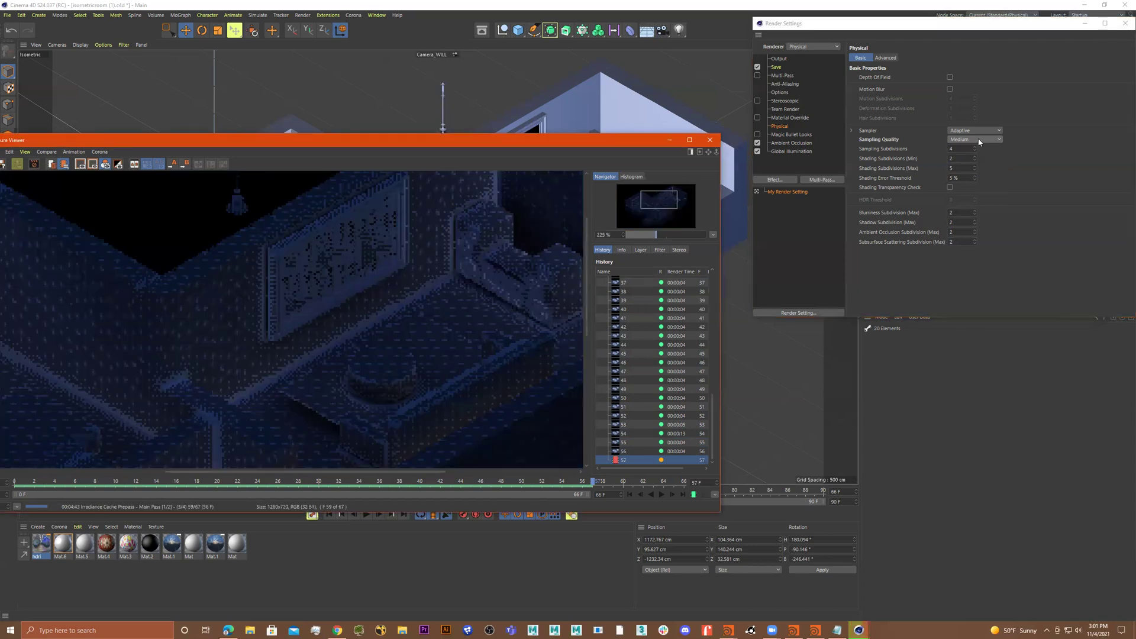
click(979, 141)
click(970, 158)
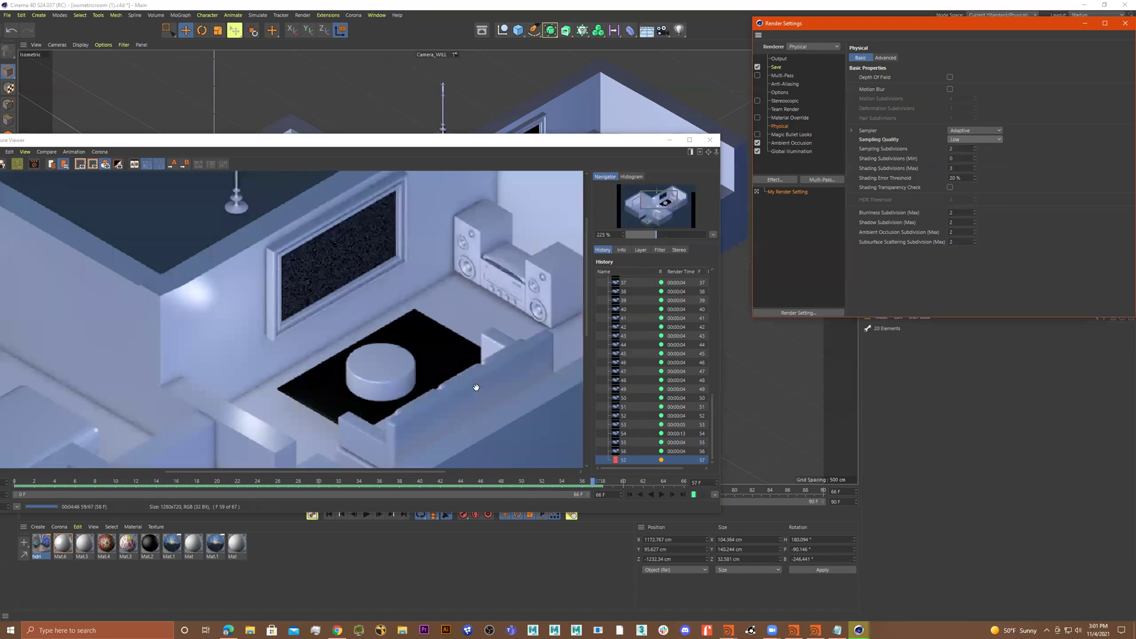
click(451, 370)
scroll(451, 209, down, 3)
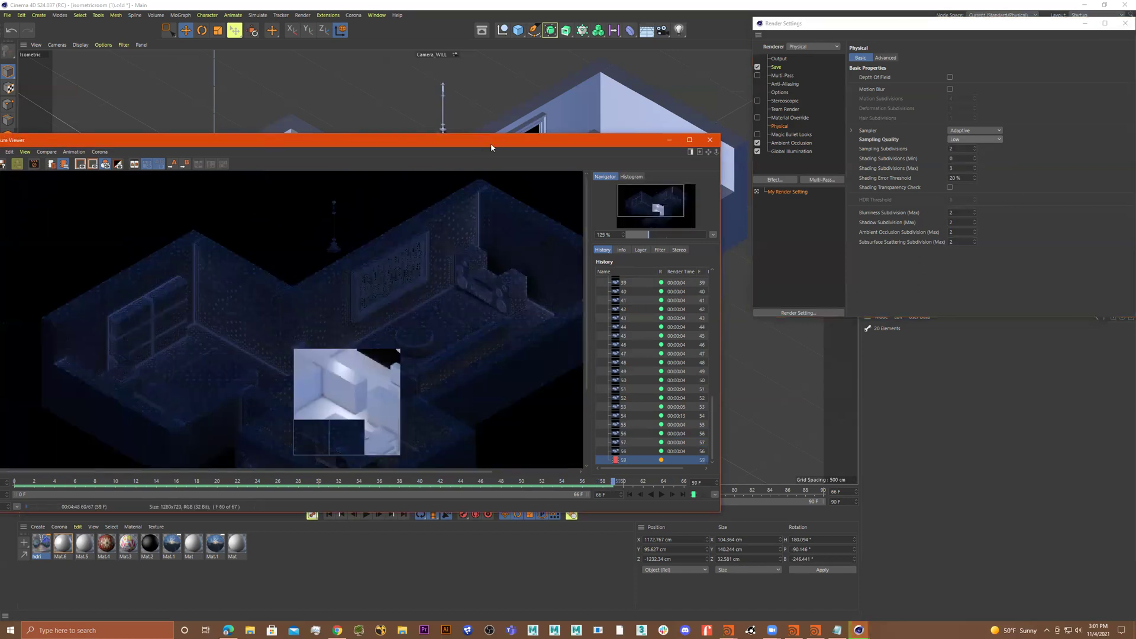
Reposition and enlarge the Picture Viewer to fit the whole frame with its playback controls, and play the rendered frames
drag(491, 143, 569, 71)
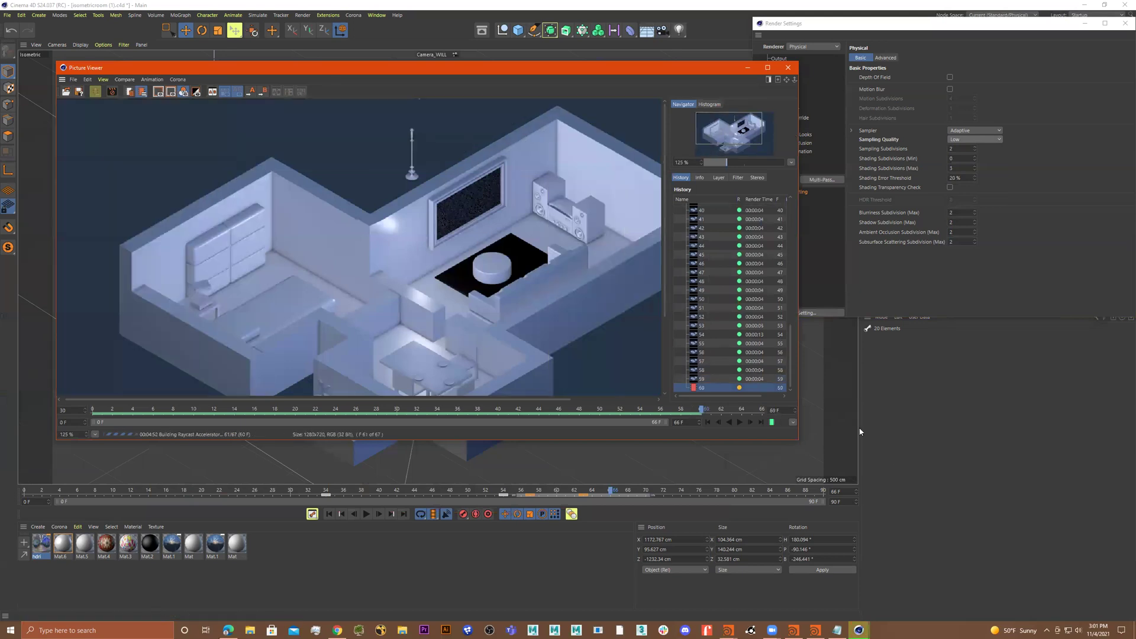
drag(859, 432, 883, 490)
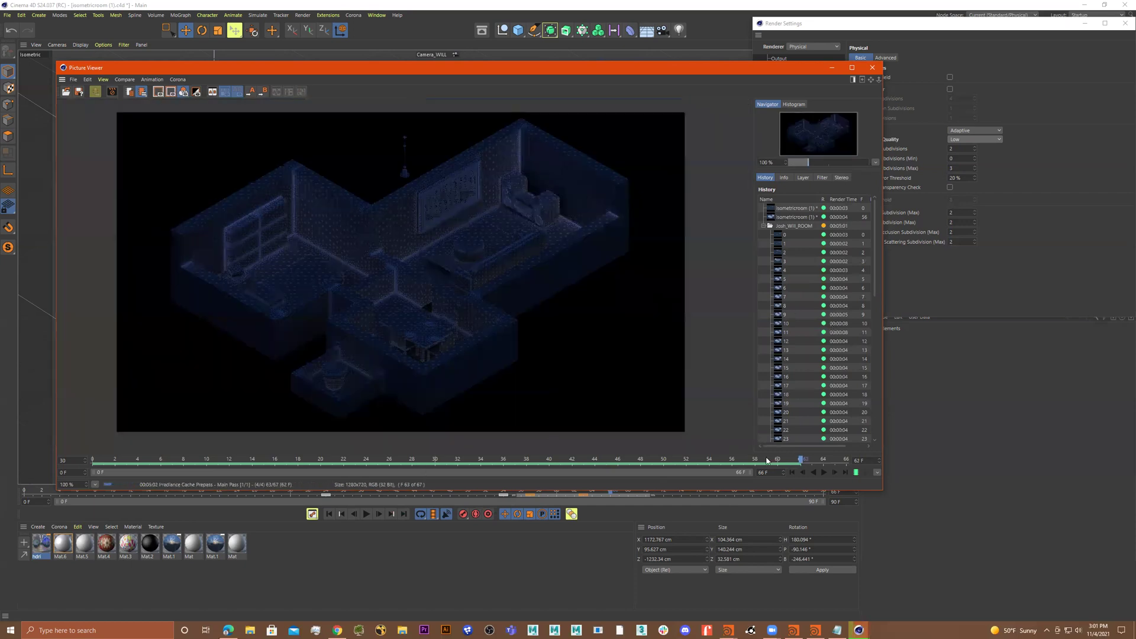
click(823, 473)
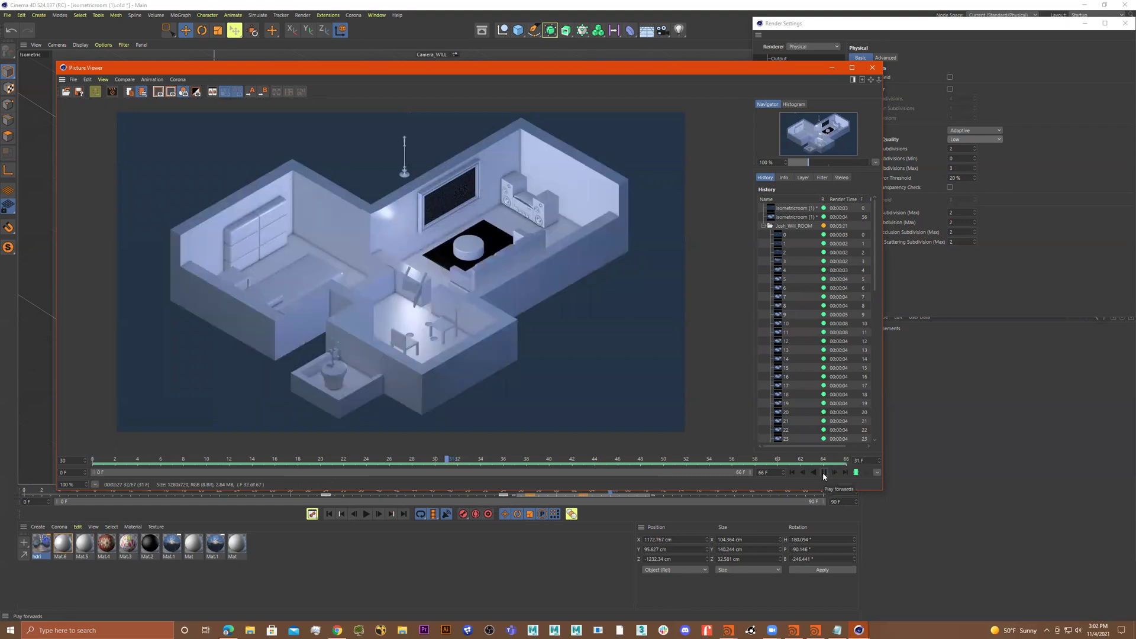
click(824, 474)
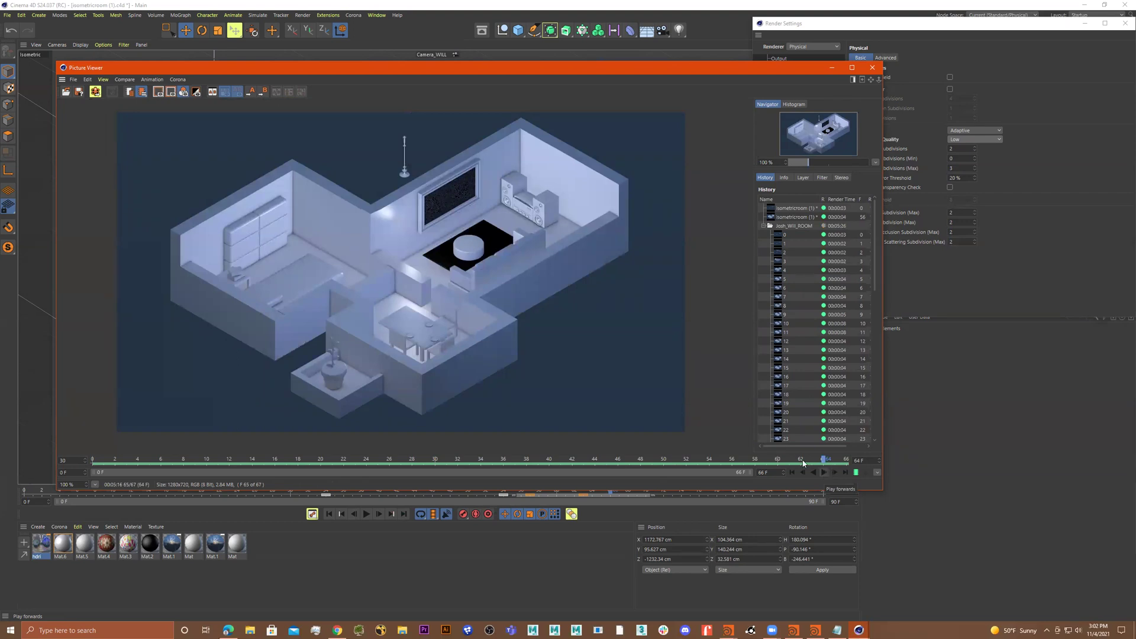
Replay the rendered animation in the Picture Viewer from frame 0 and stop the playback
drag(123, 453, 89, 459)
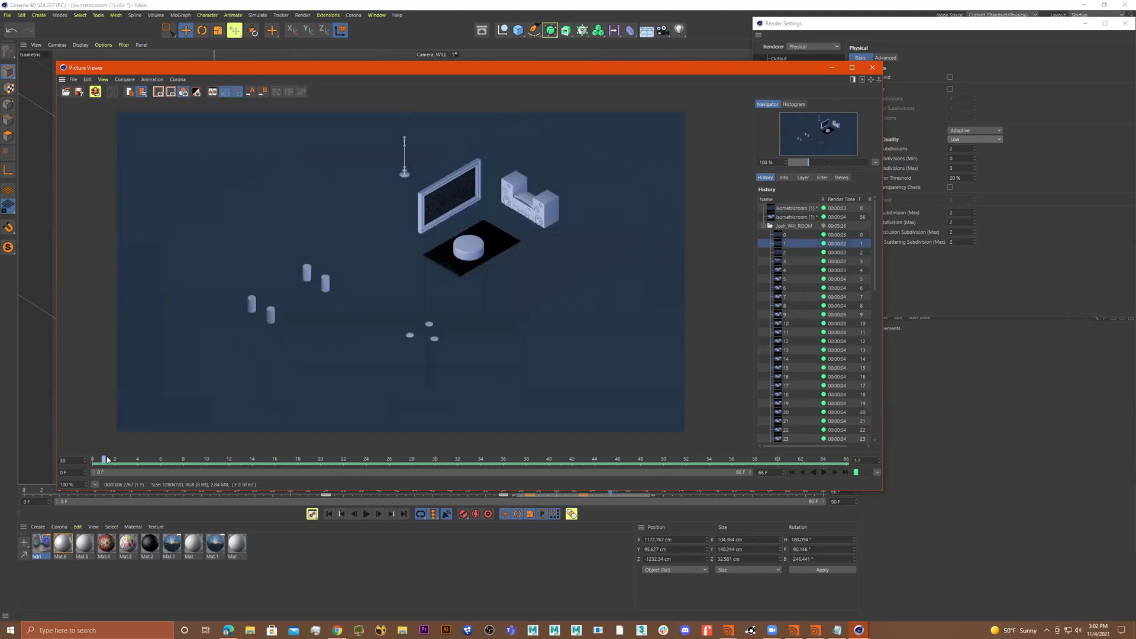
click(823, 474)
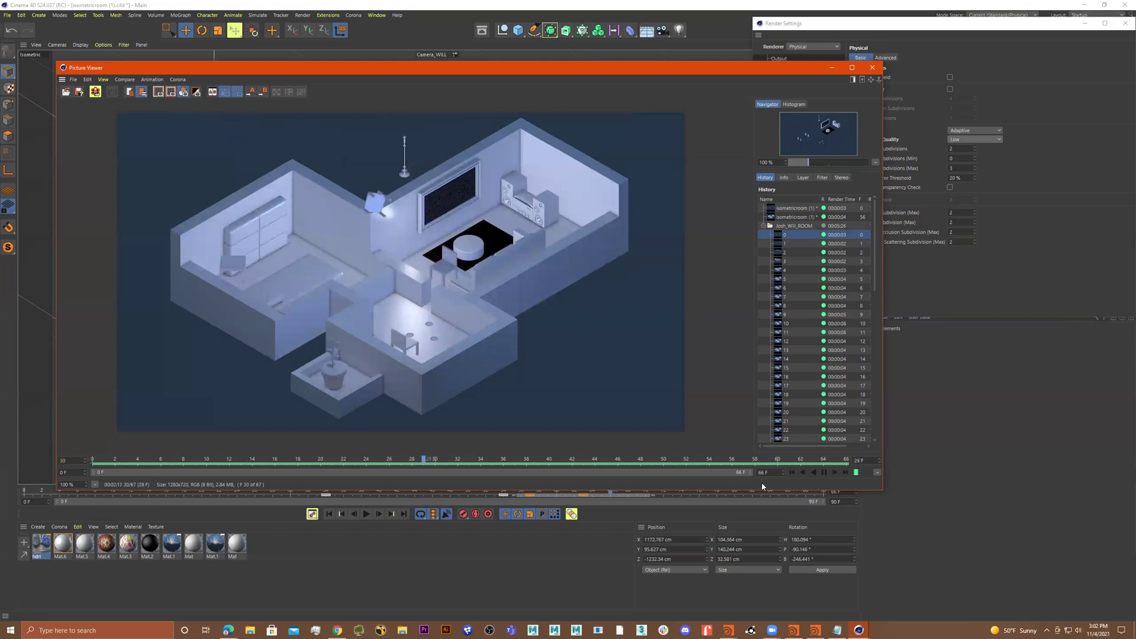
click(825, 472)
click(856, 473)
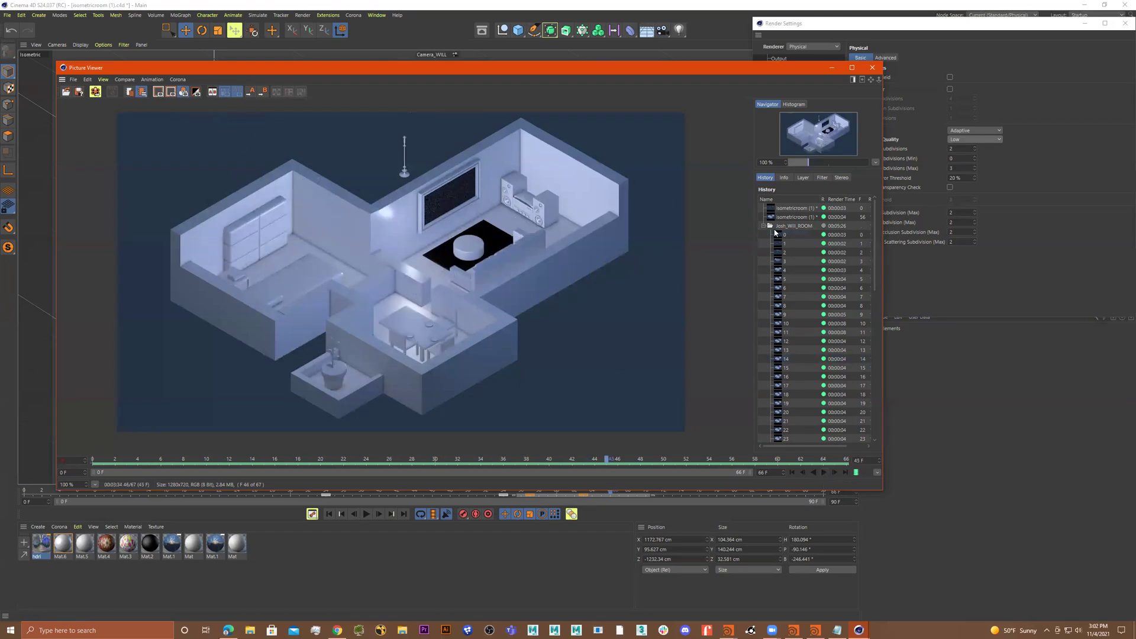
Start saving the rendered sequence from the Picture Viewer as an MP4 video and accept the save options
click(73, 80)
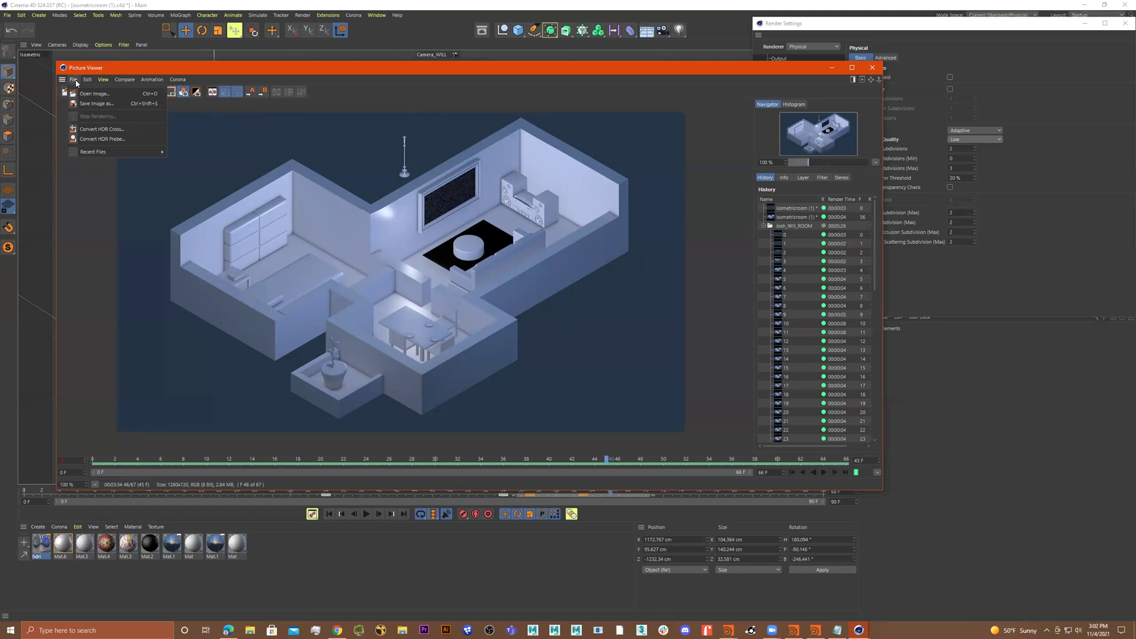
click(81, 79)
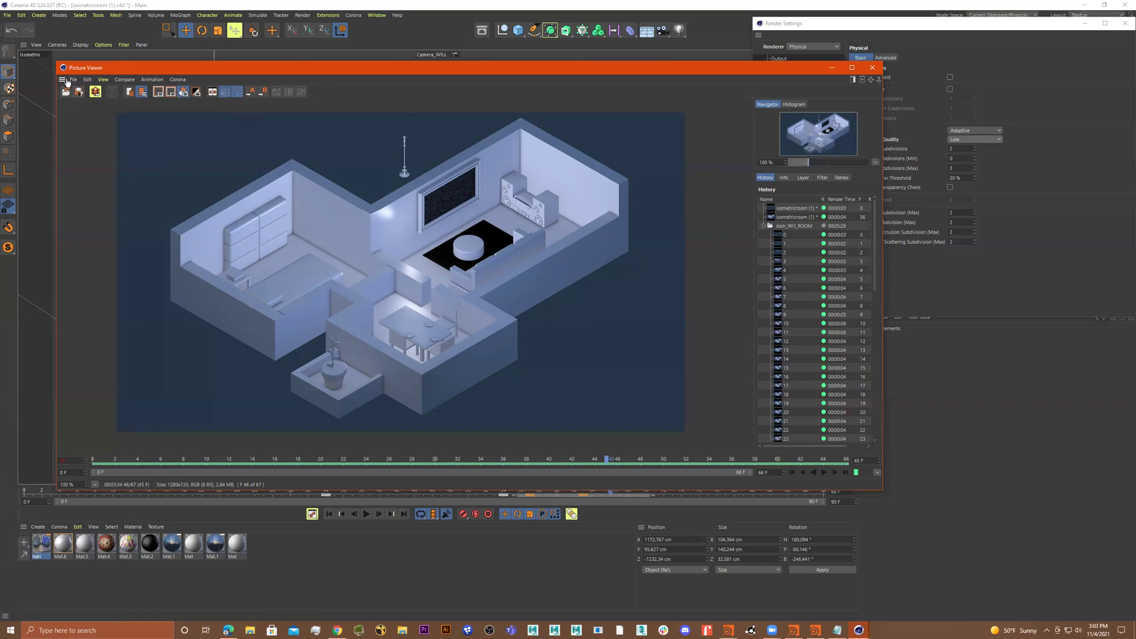
click(71, 81)
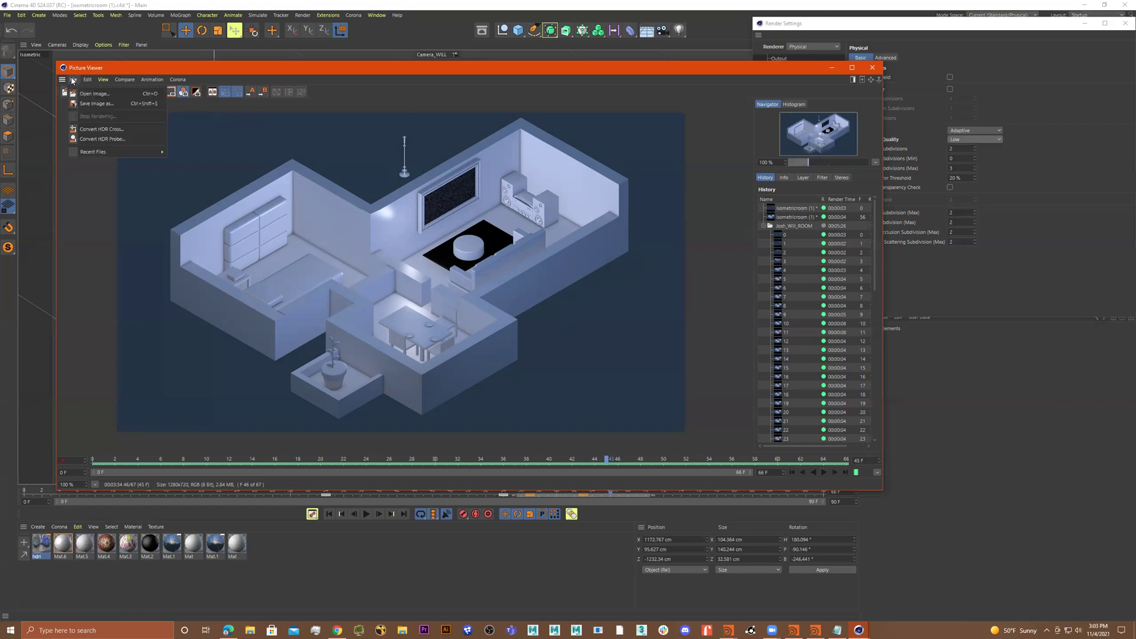
click(109, 105)
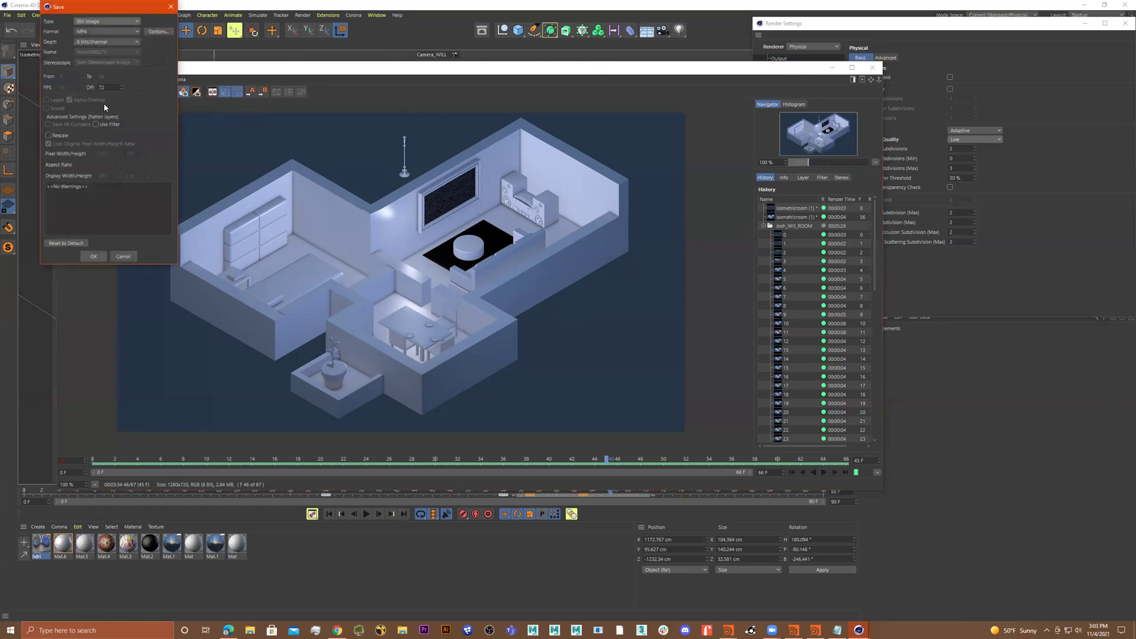
click(102, 23)
click(108, 41)
click(94, 256)
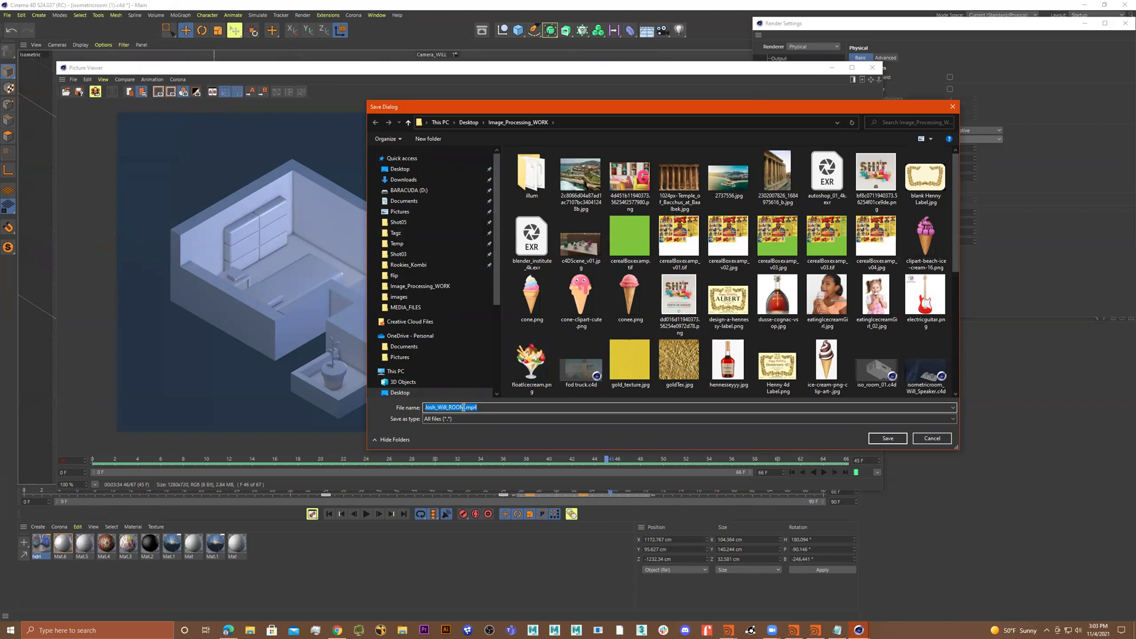
Decline replacing the existing MP4 and save the video in Image_Processing_WORK with _video added to its name
click(889, 439)
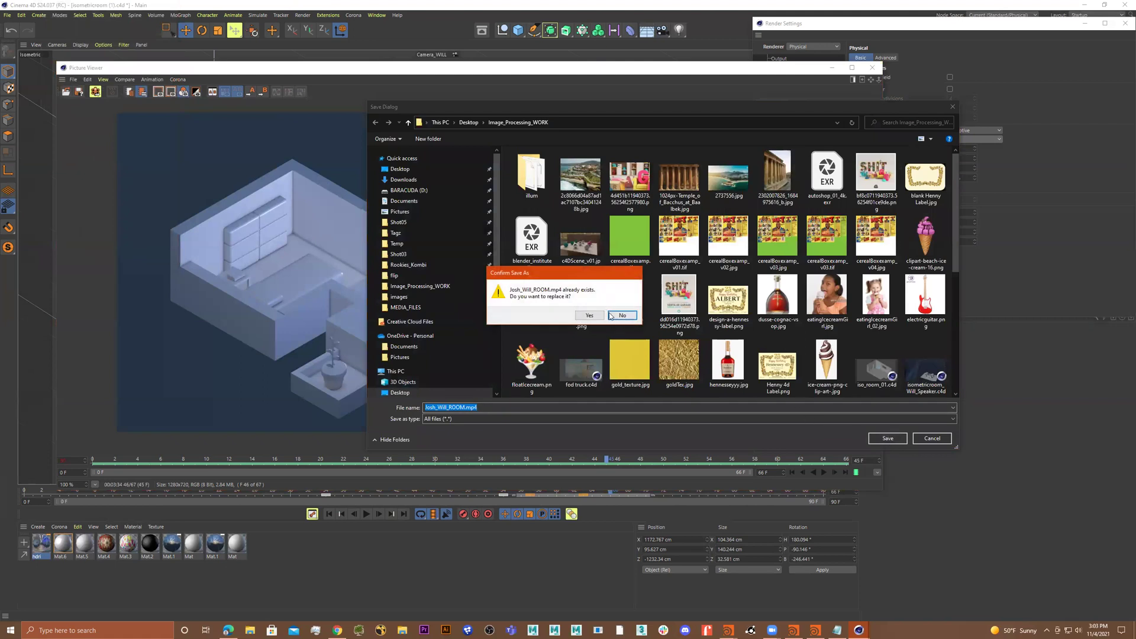
click(628, 317)
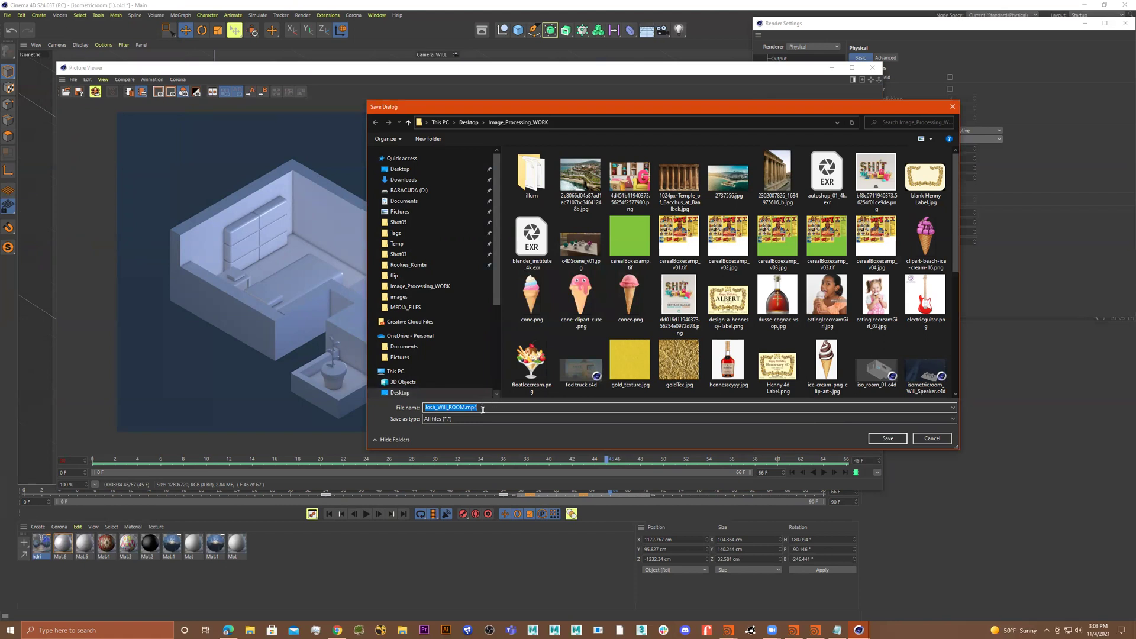
click(466, 407)
text(_video)
click(887, 437)
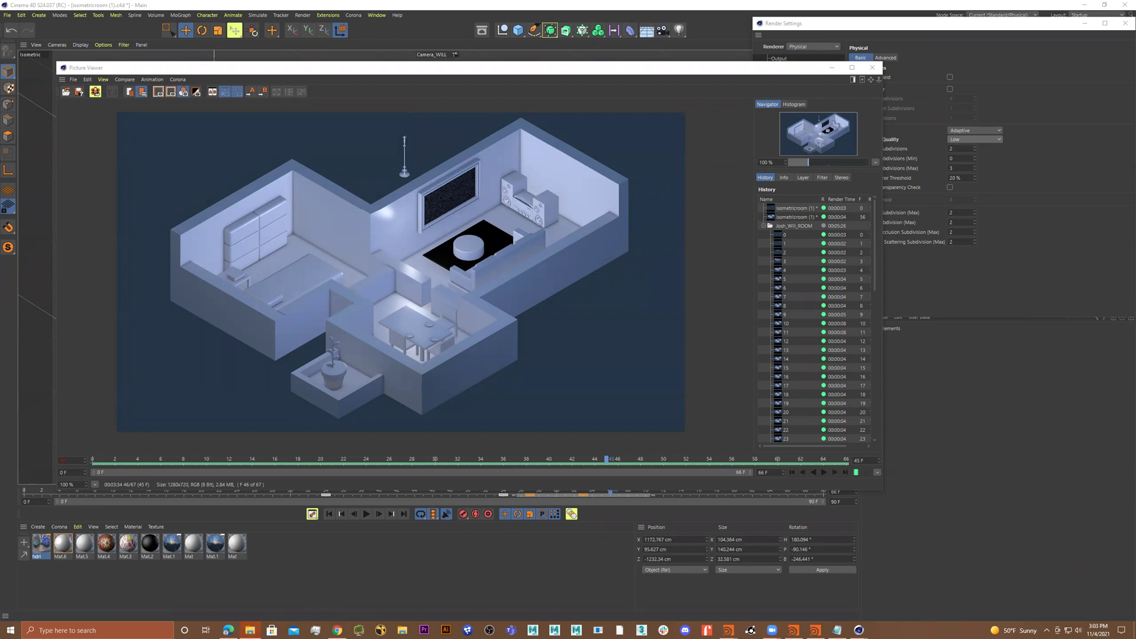
Switch to File Explorer, find the original ROOM MP4 without the _video suffix in Image_Processing_WORK, and play it twice
click(250, 630)
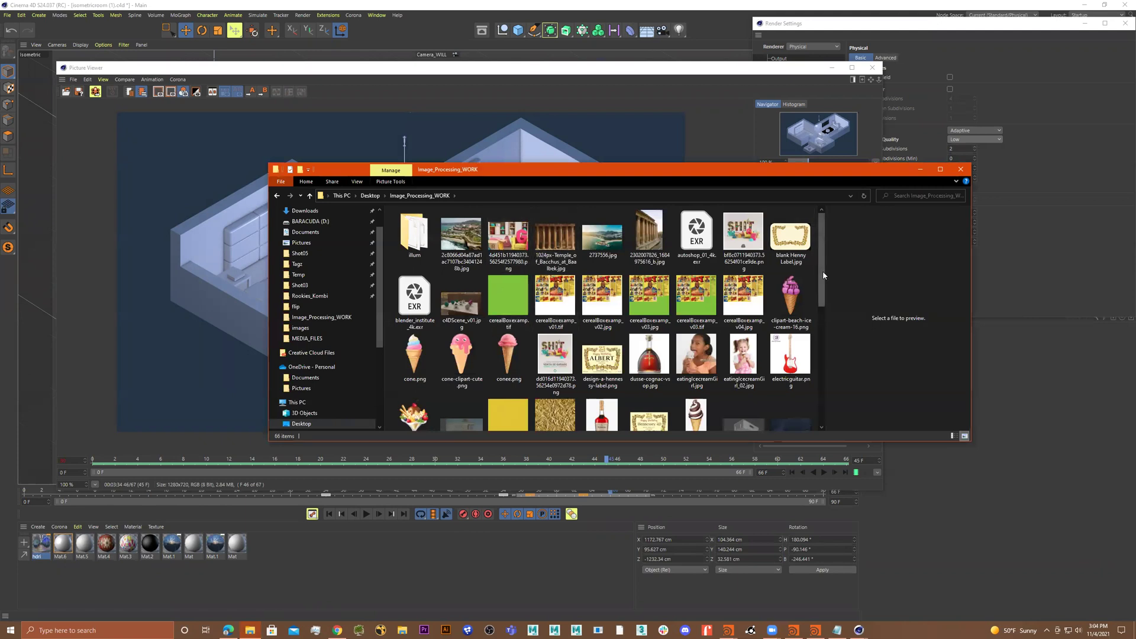
drag(822, 271, 829, 369)
click(640, 371)
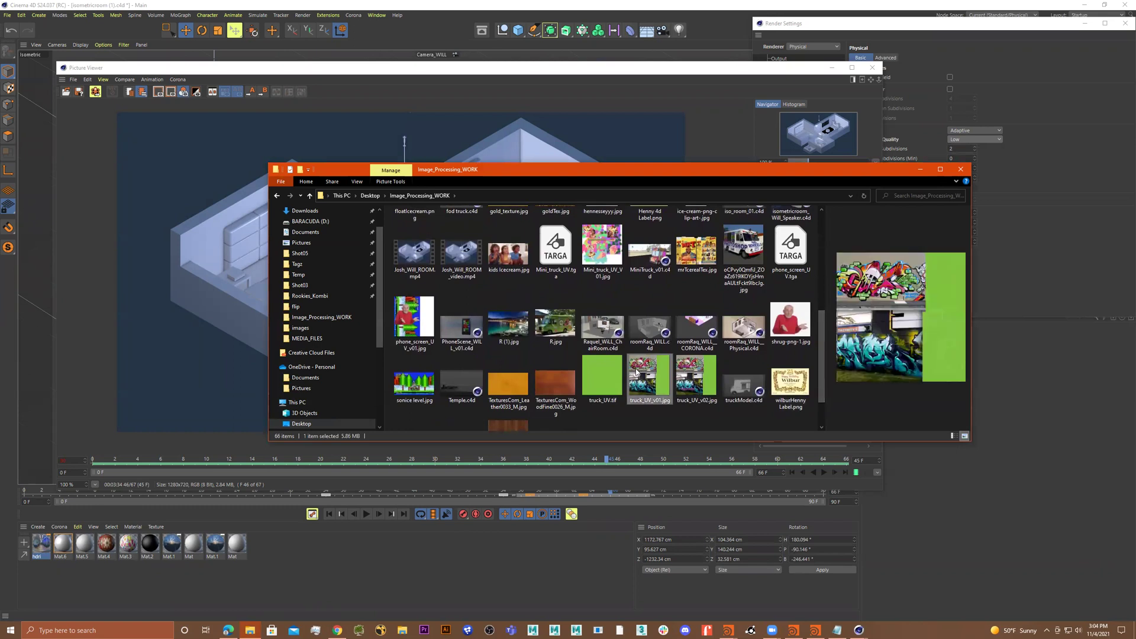
key(j)
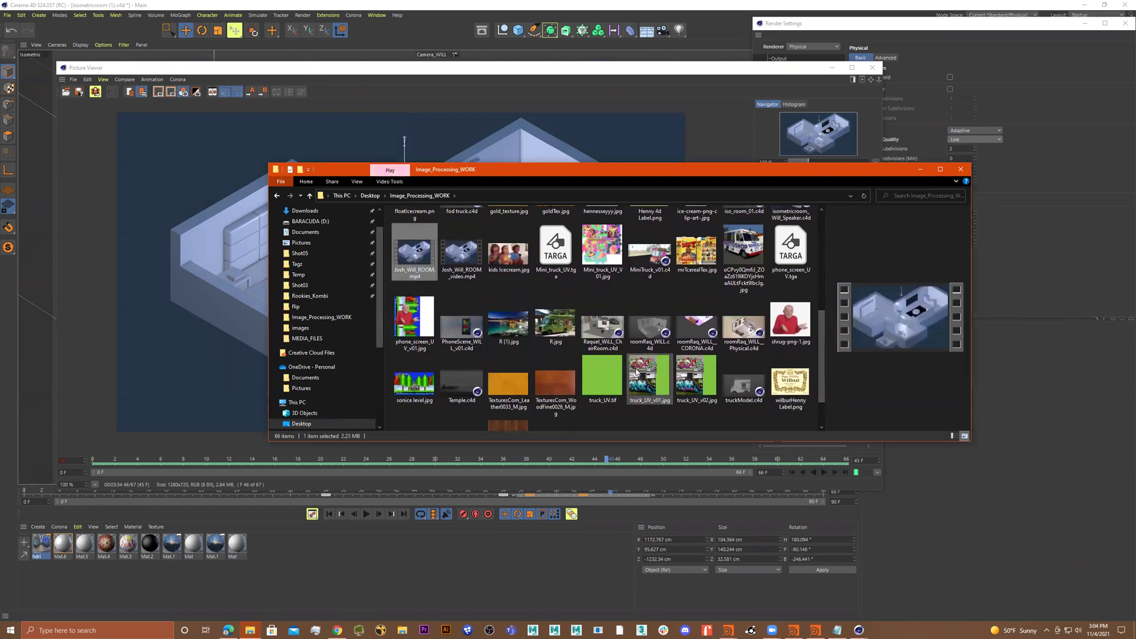
double_click(430, 256)
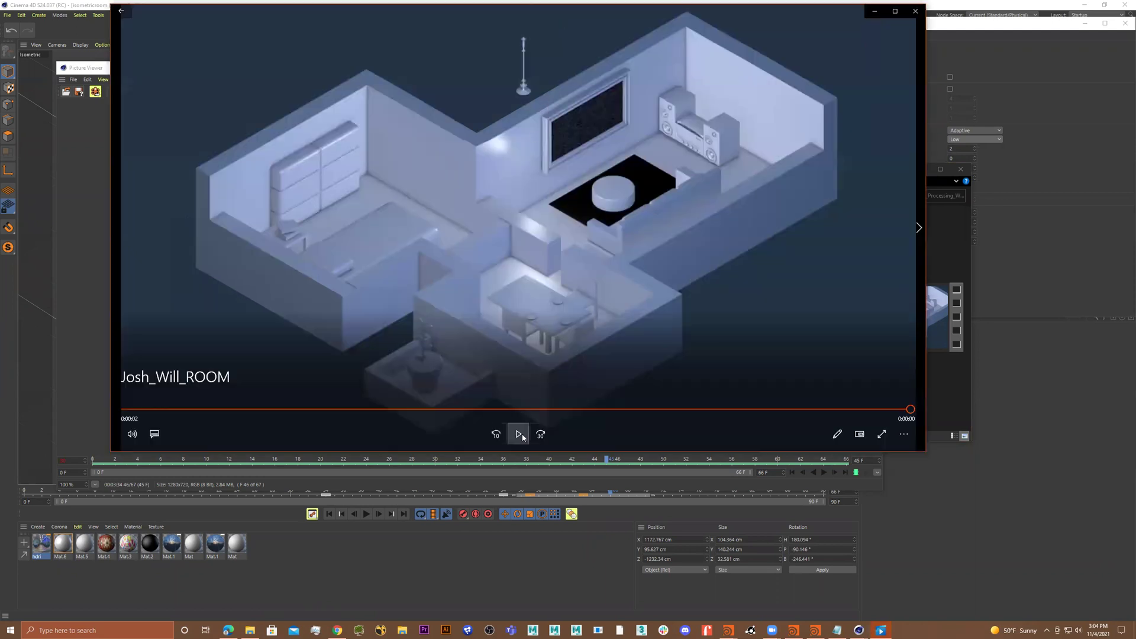
click(519, 435)
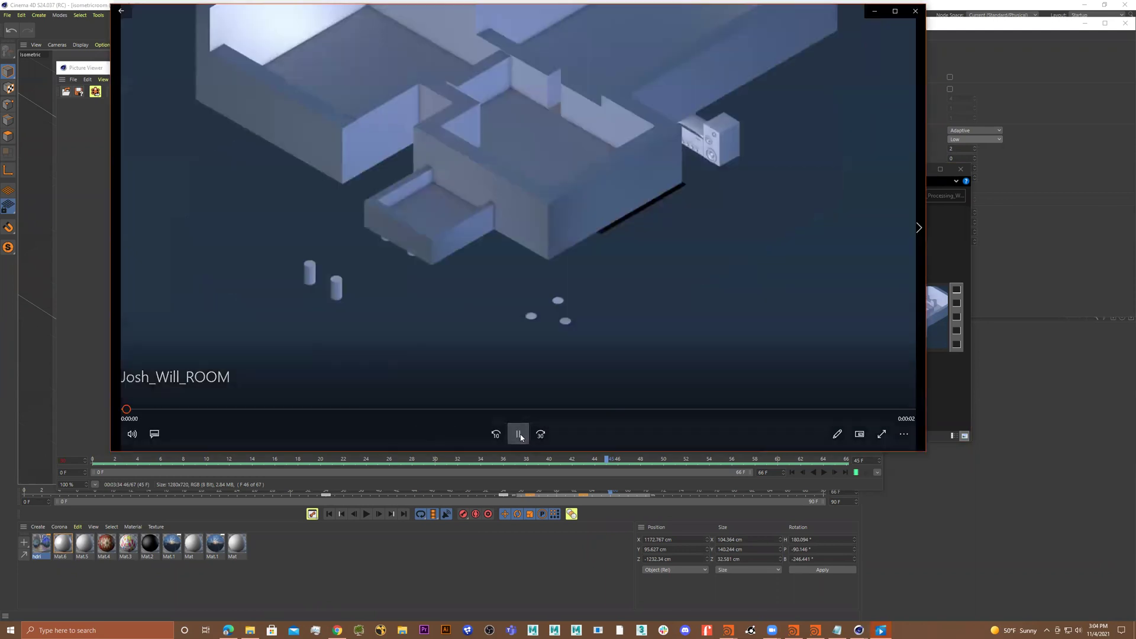